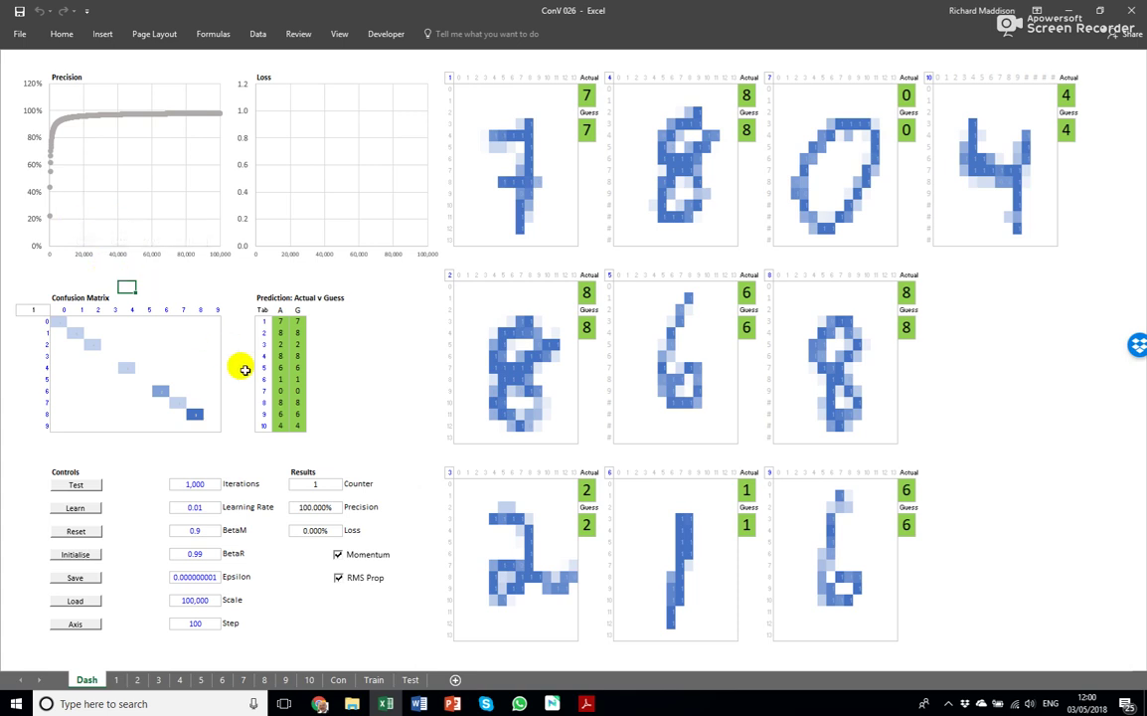
# - Switch to sheet 1 and collapse its grouped gradient and parameter columns
pyautogui.click(116, 679)
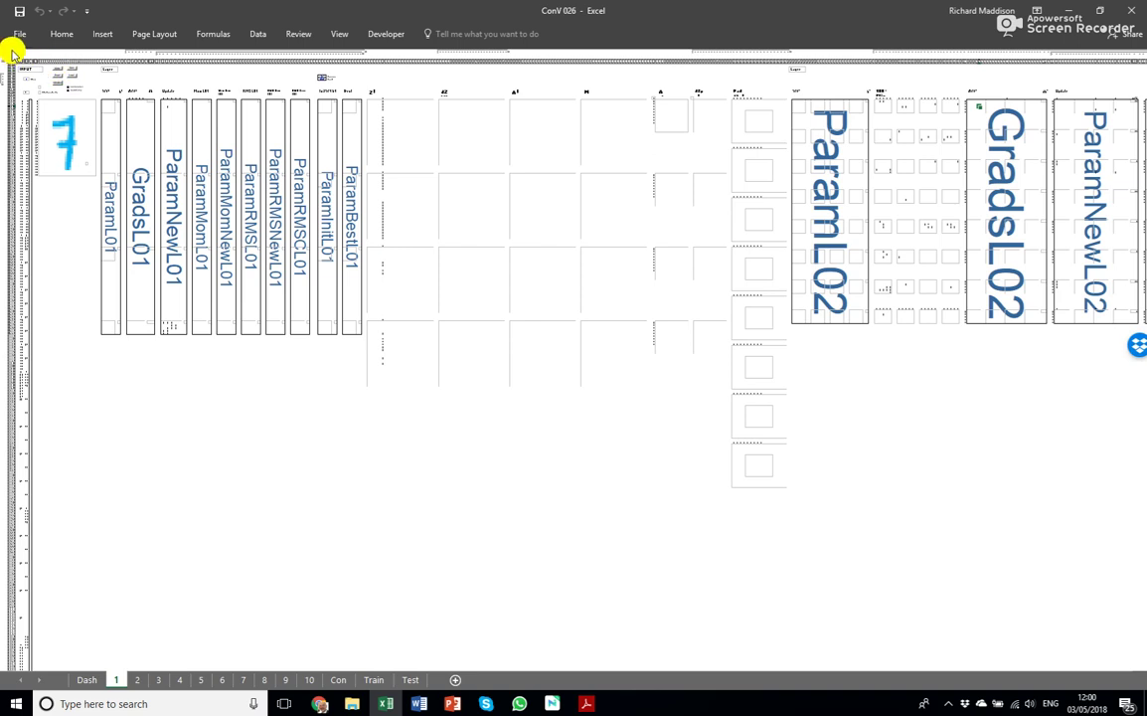
pyautogui.click(26, 69)
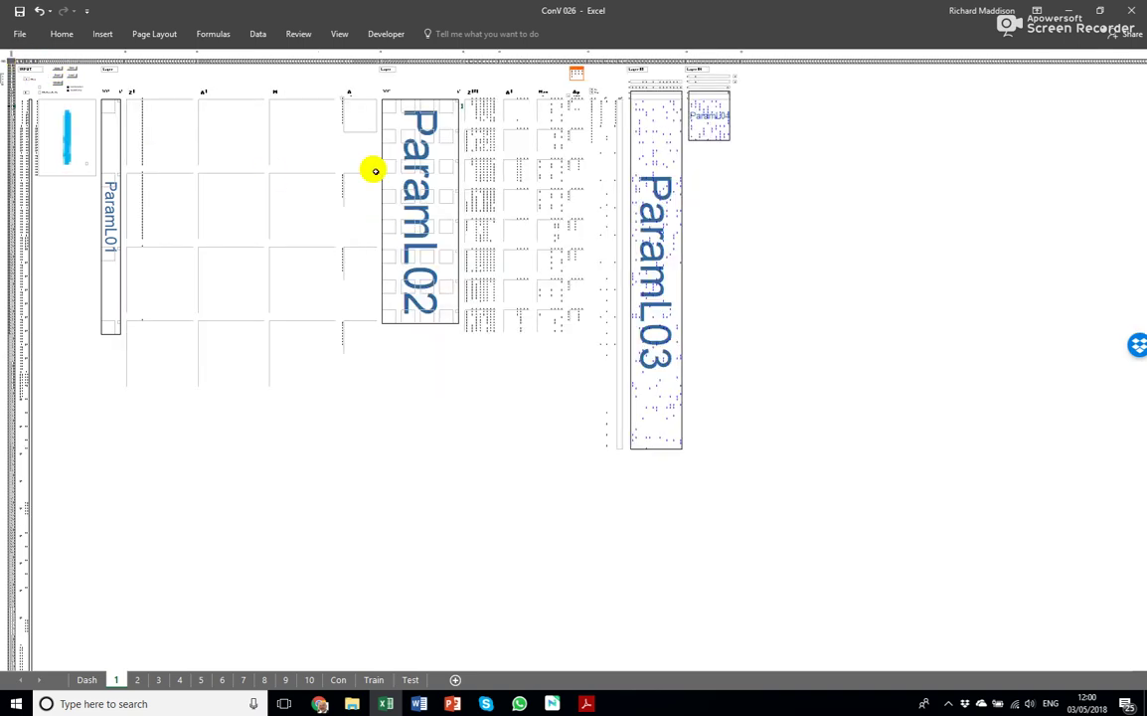
pyautogui.scroll(1, 126, 169)
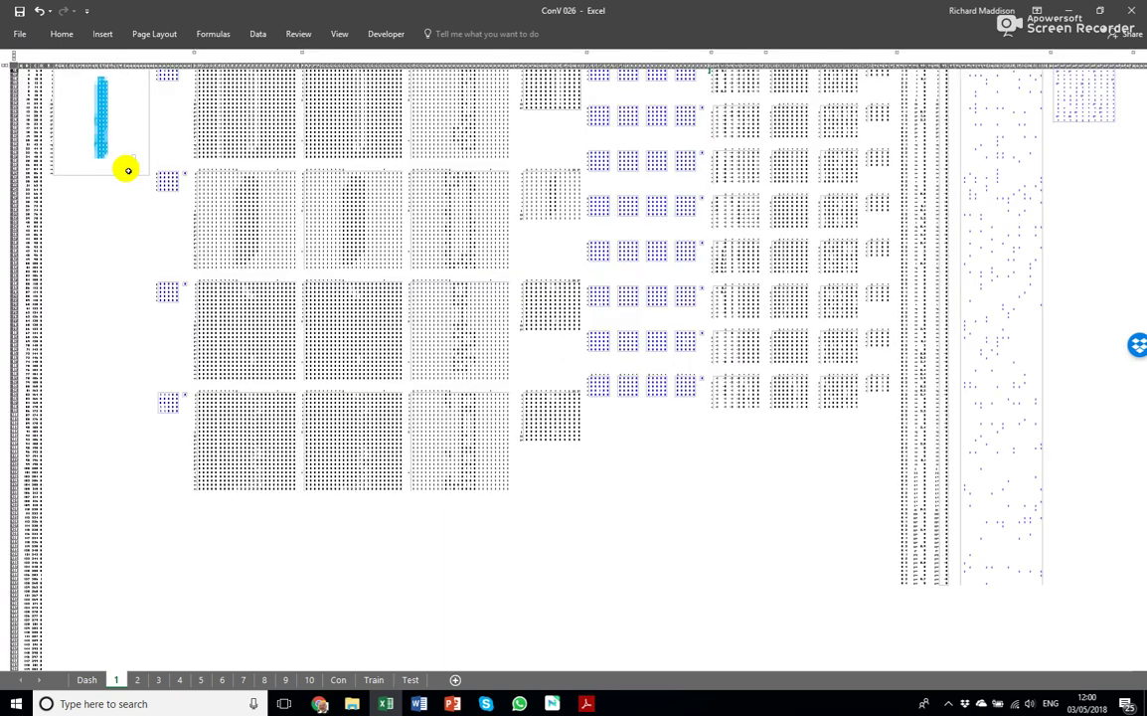
pyautogui.scroll(-1, 151, 140)
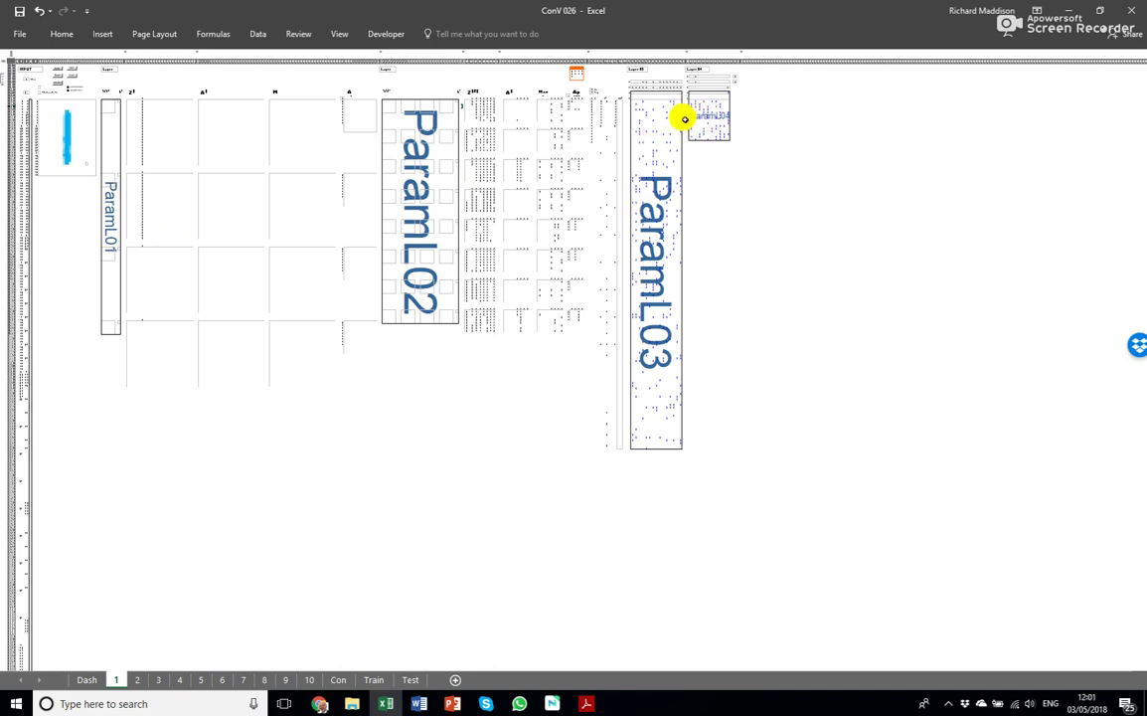
# - Zoom and scroll around the Layer 01 and Layer 02 matrices
pyautogui.click(656, 154)
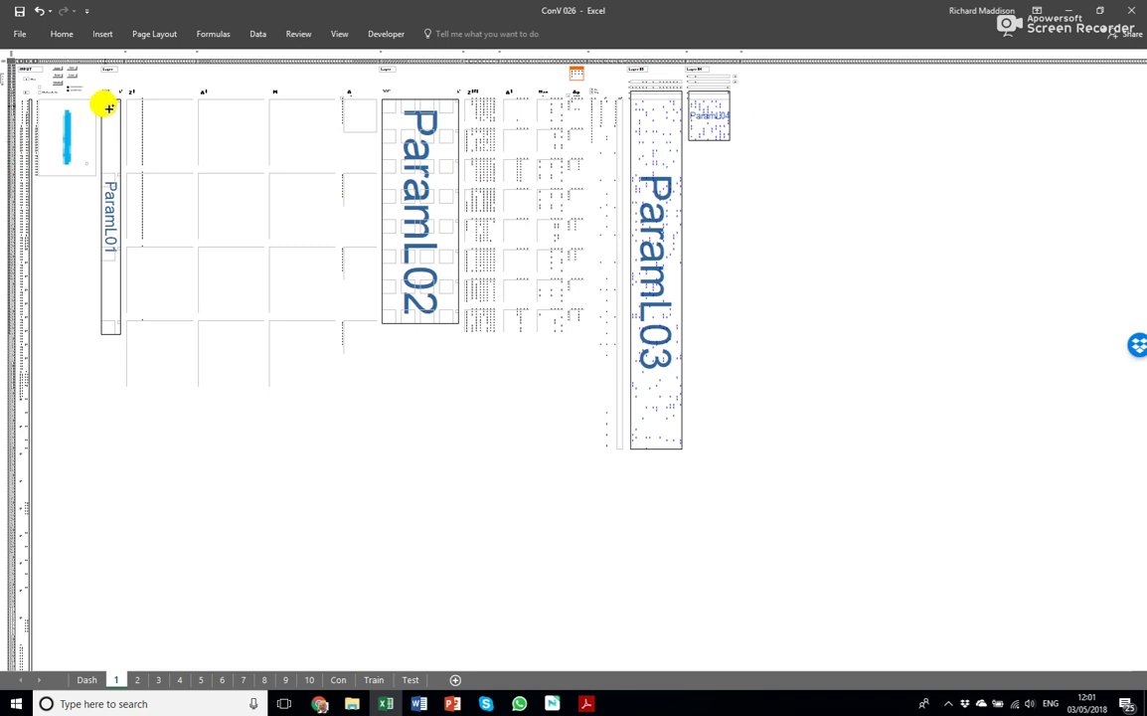
pyautogui.scroll(5, 107, 106)
pyautogui.scroll(-1, 89, 140)
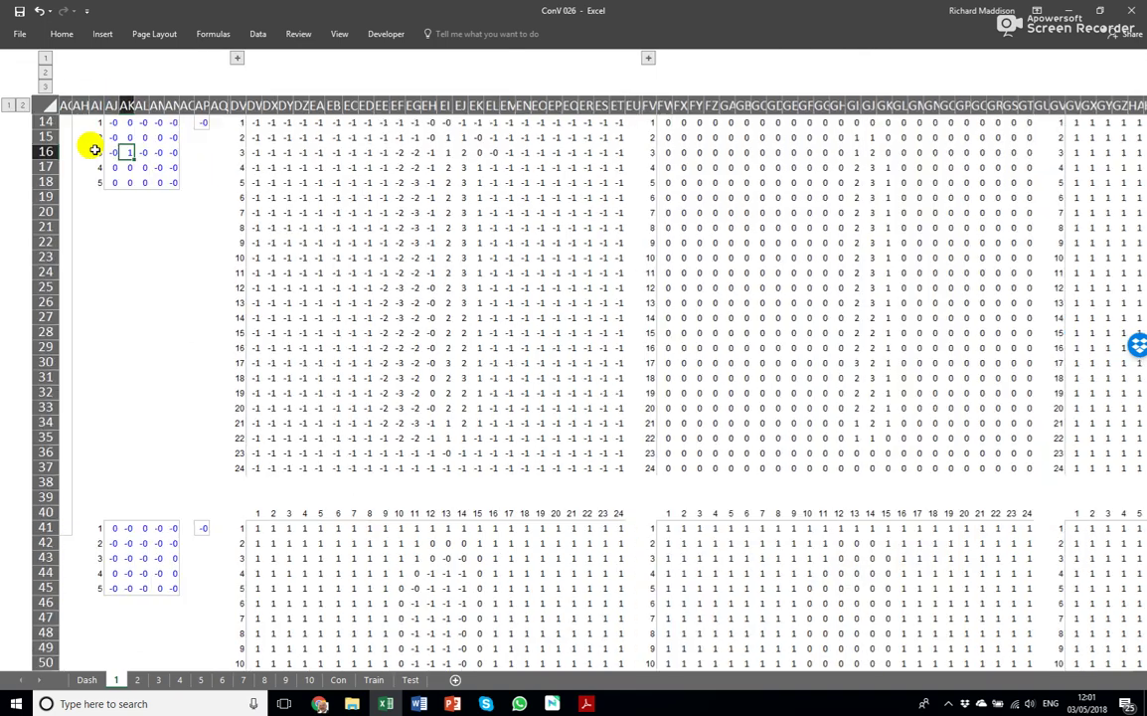
pyautogui.scroll(5, 107, 160)
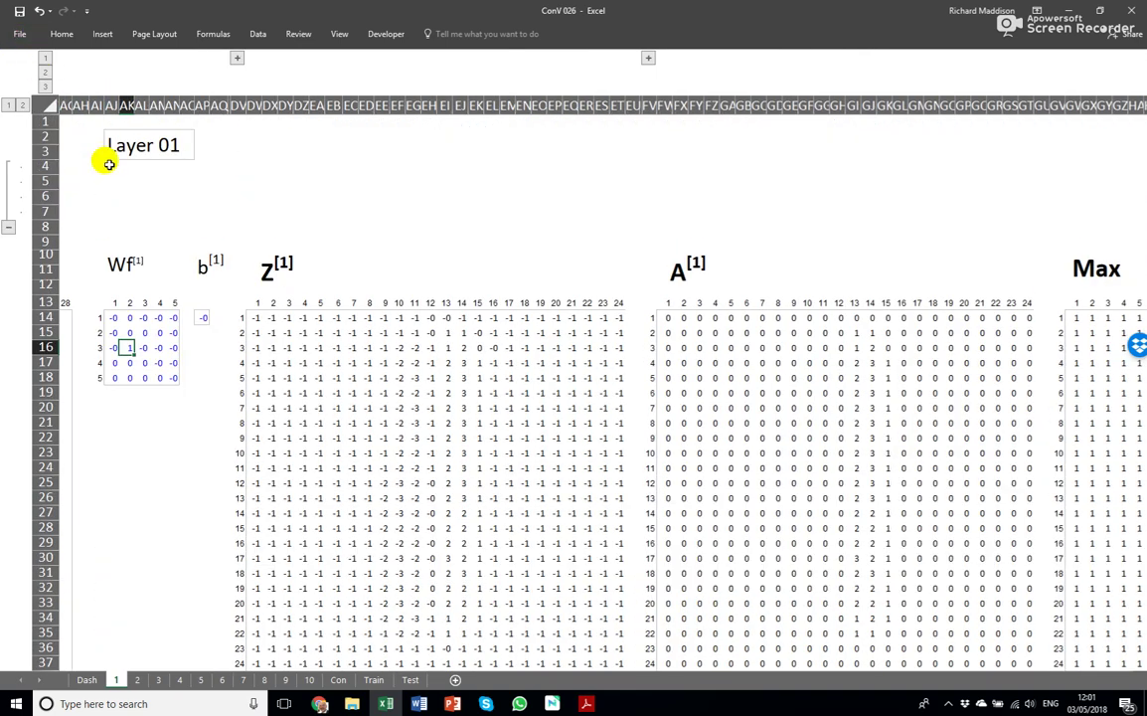
pyautogui.click(82, 166)
pyautogui.hscroll(-10, 10, 159)
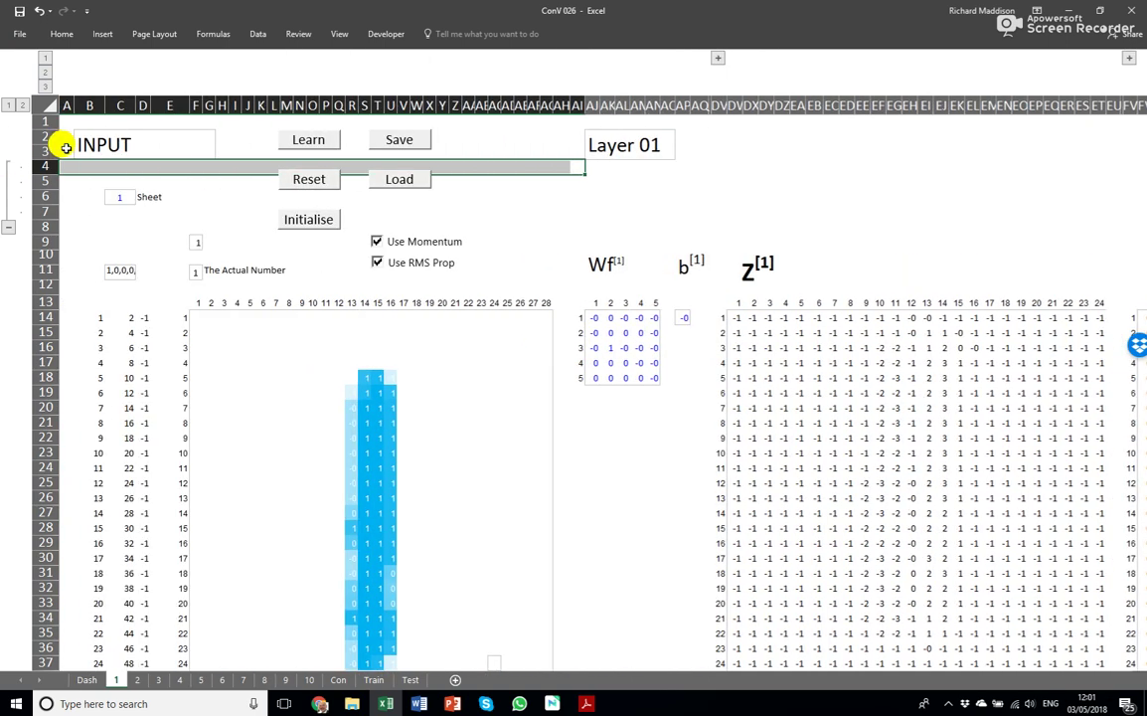
pyautogui.scroll(-1, 70, 144)
pyautogui.scroll(-4, 83, 149)
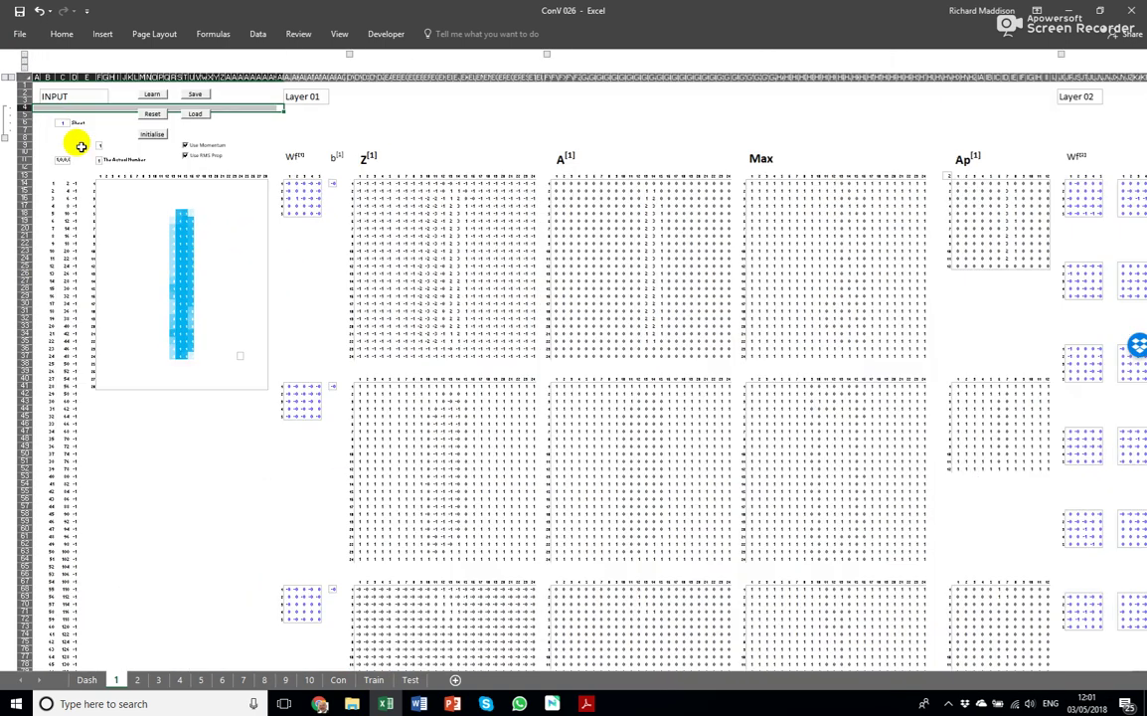
pyautogui.scroll(-3, 83, 146)
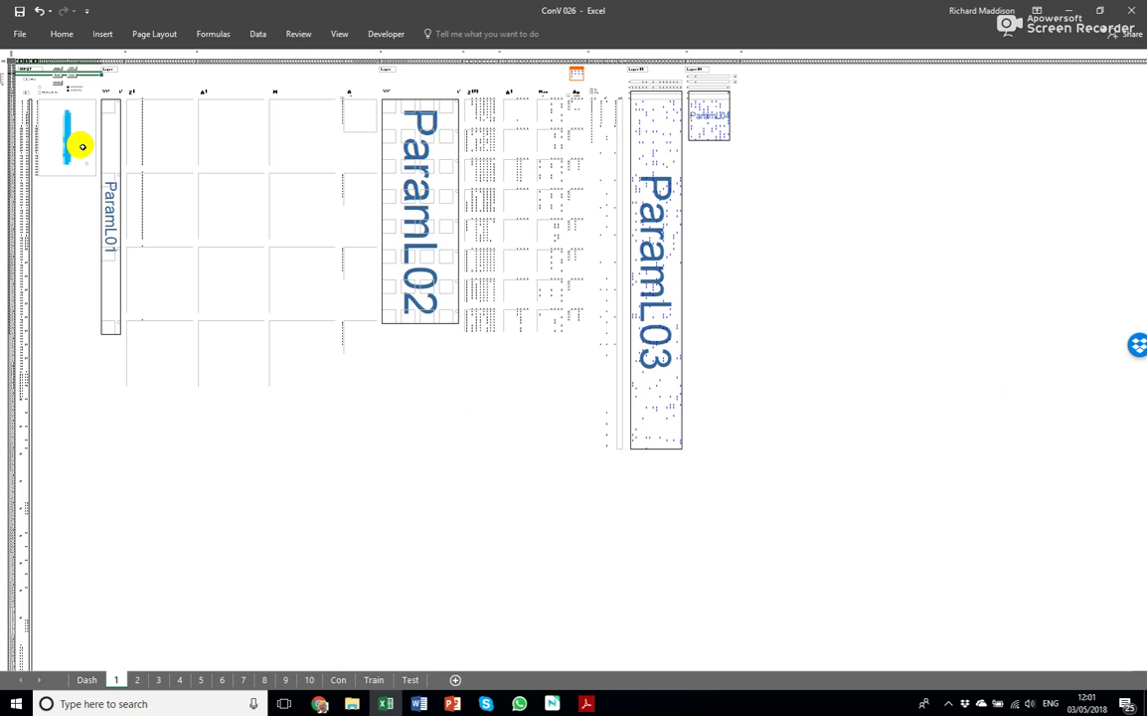
pyautogui.scroll(3, 72, 137)
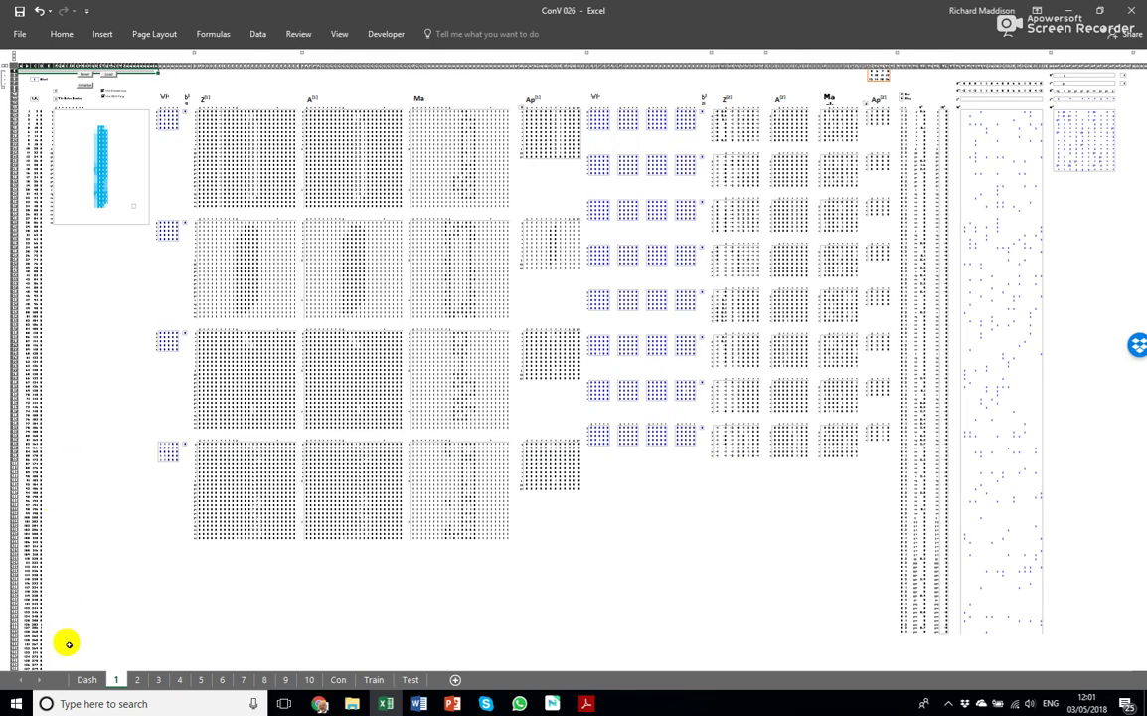
# - Return to the Dash sheet and run a Test pass over the sample digits
pyautogui.click(85, 679)
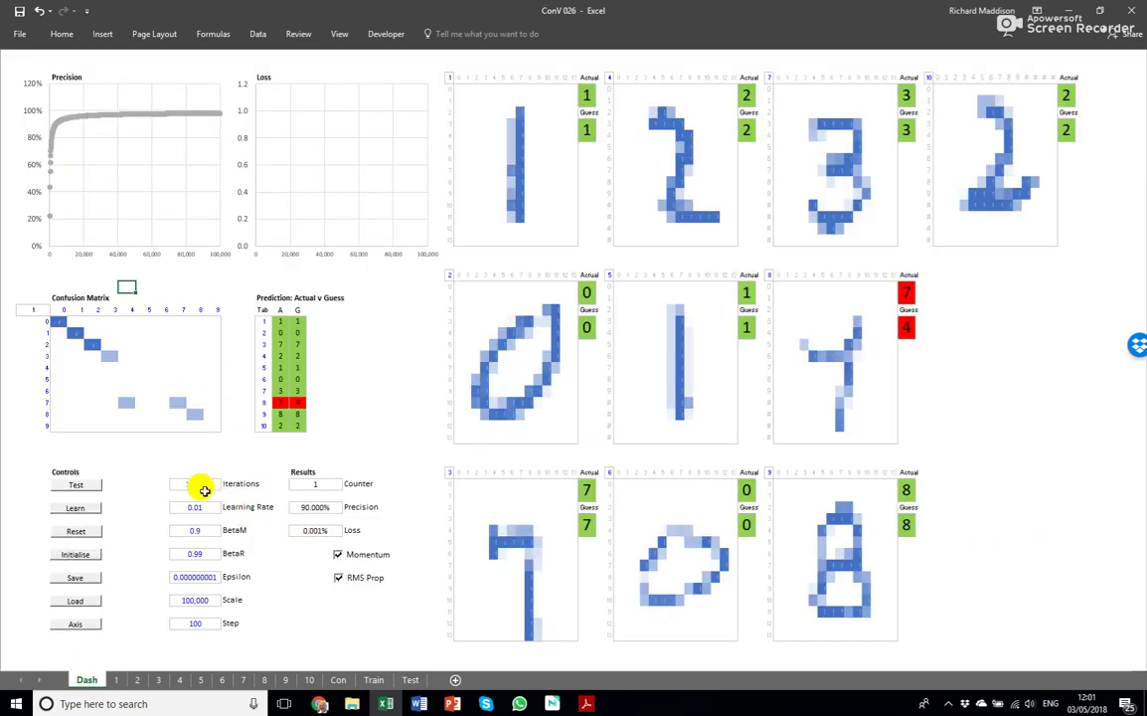
pyautogui.click(77, 485)
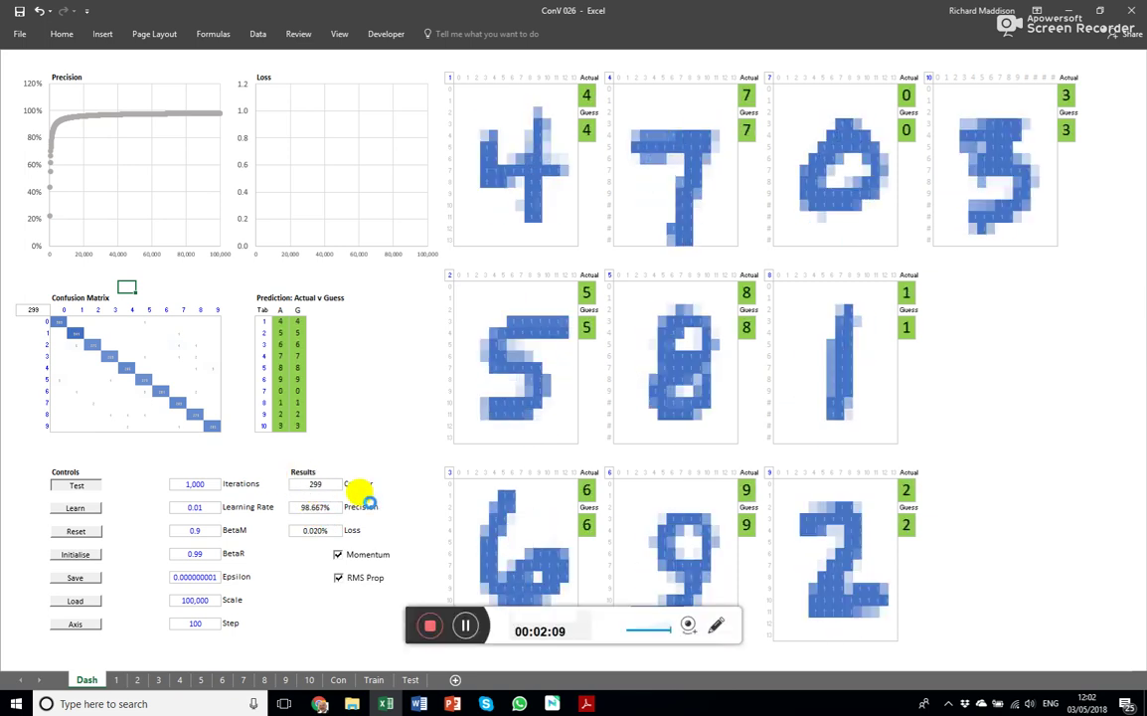
# - Set Scale to 2000 so the Precision and Loss charts span 0 to 2,000
pyautogui.click(464, 625)
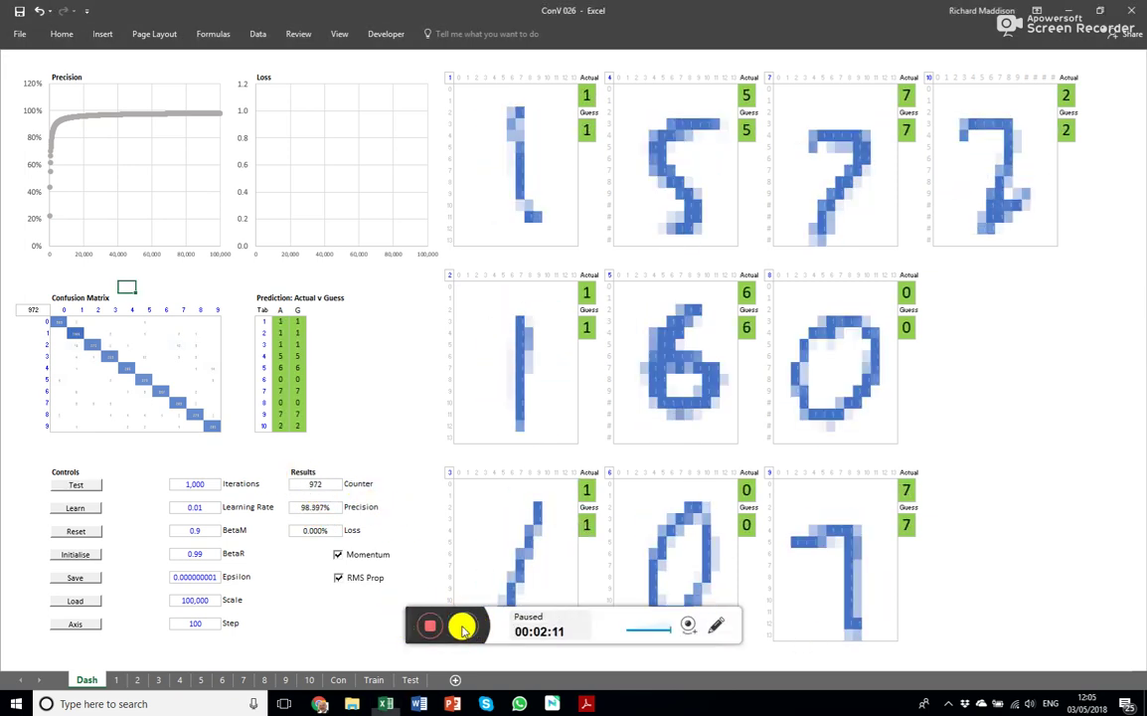
pyautogui.click(464, 626)
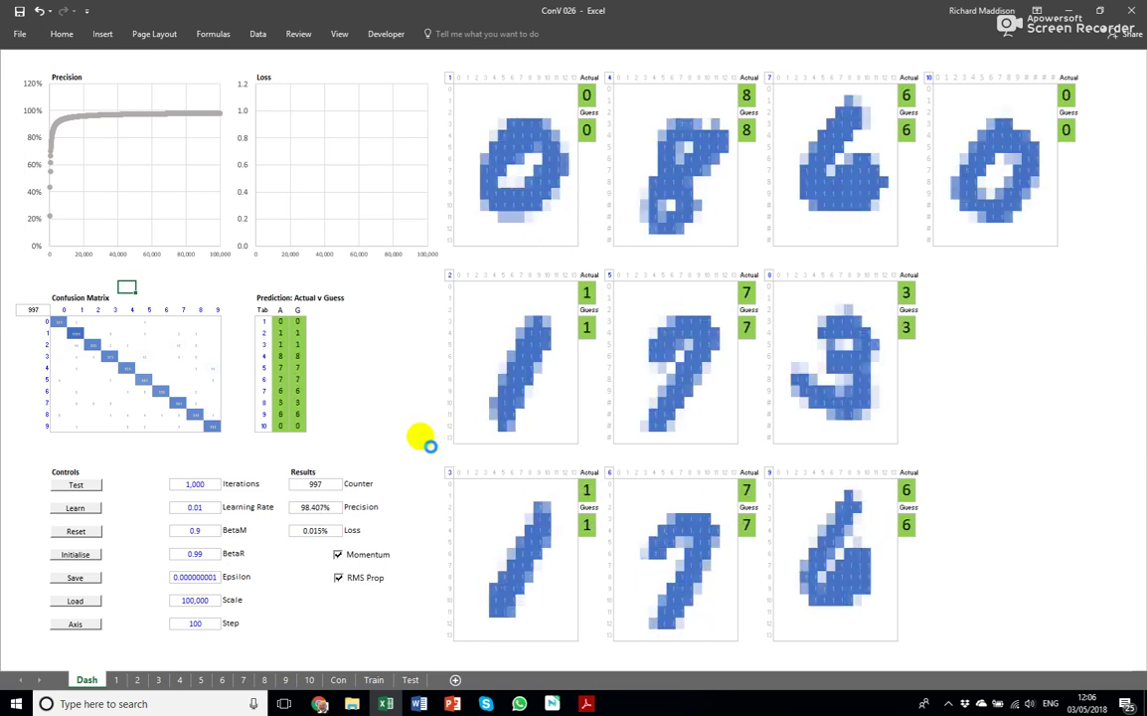
pyautogui.click(186, 601)
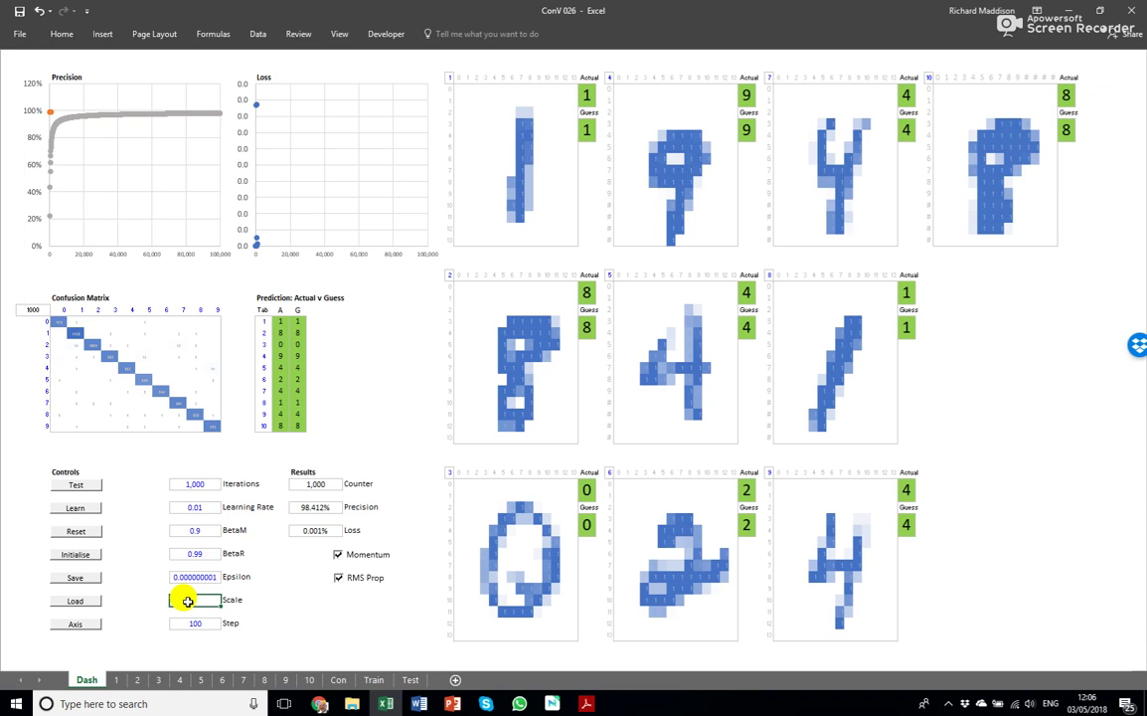
pyautogui.write('2000')
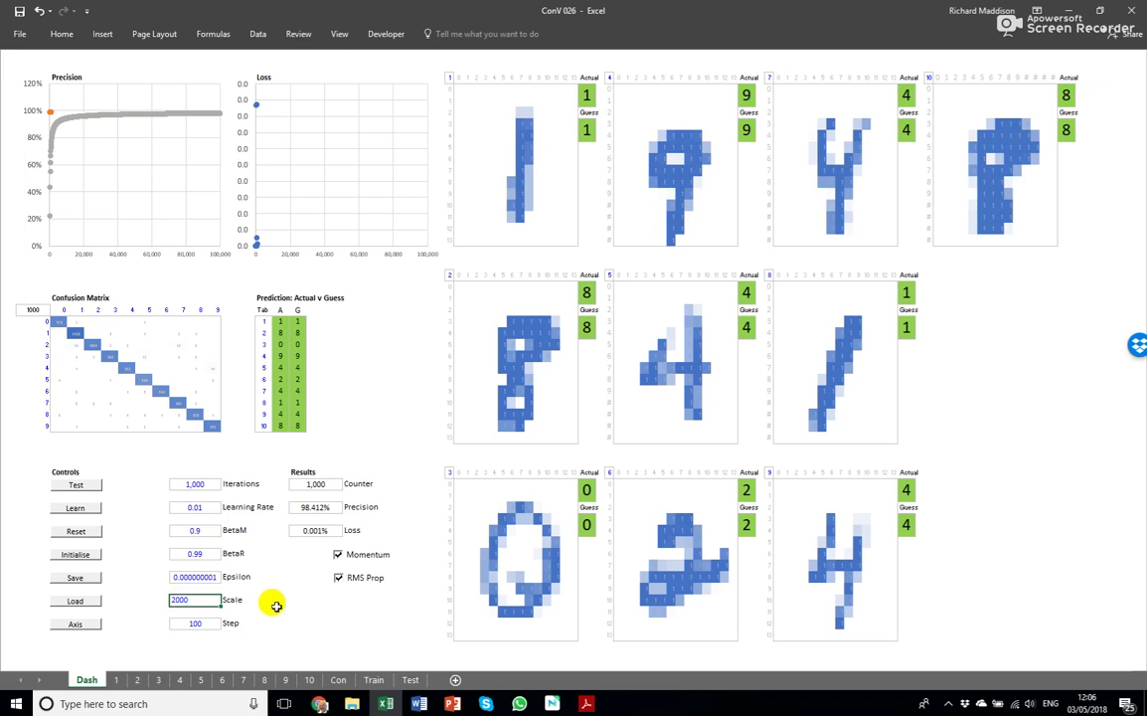
pyautogui.press('Return')
pyautogui.click(74, 623)
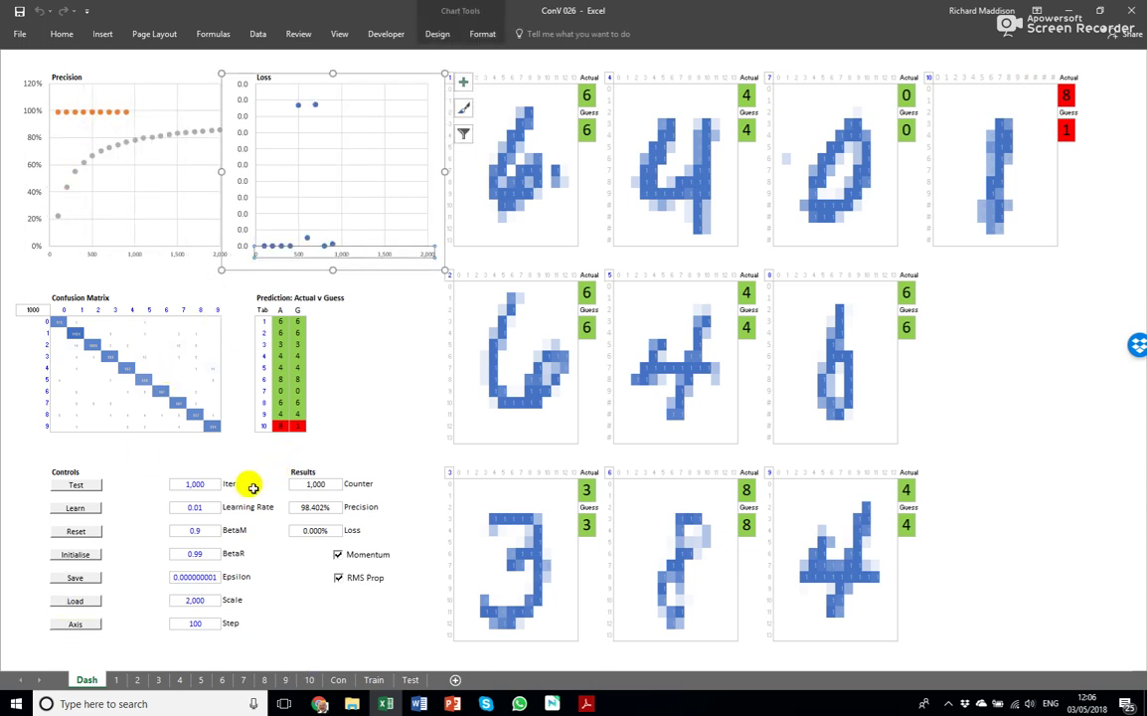
pyautogui.click(197, 507)
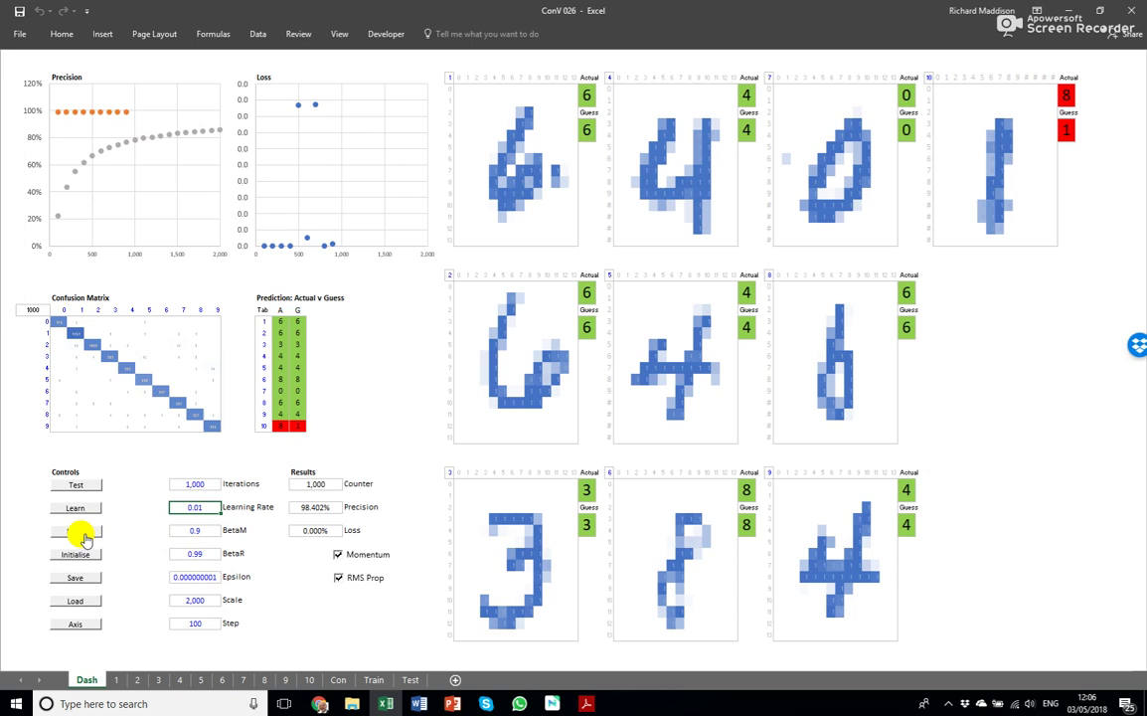
# - Reset the dashboard, reinitialise the weights and train the network from scratch
pyautogui.click(79, 532)
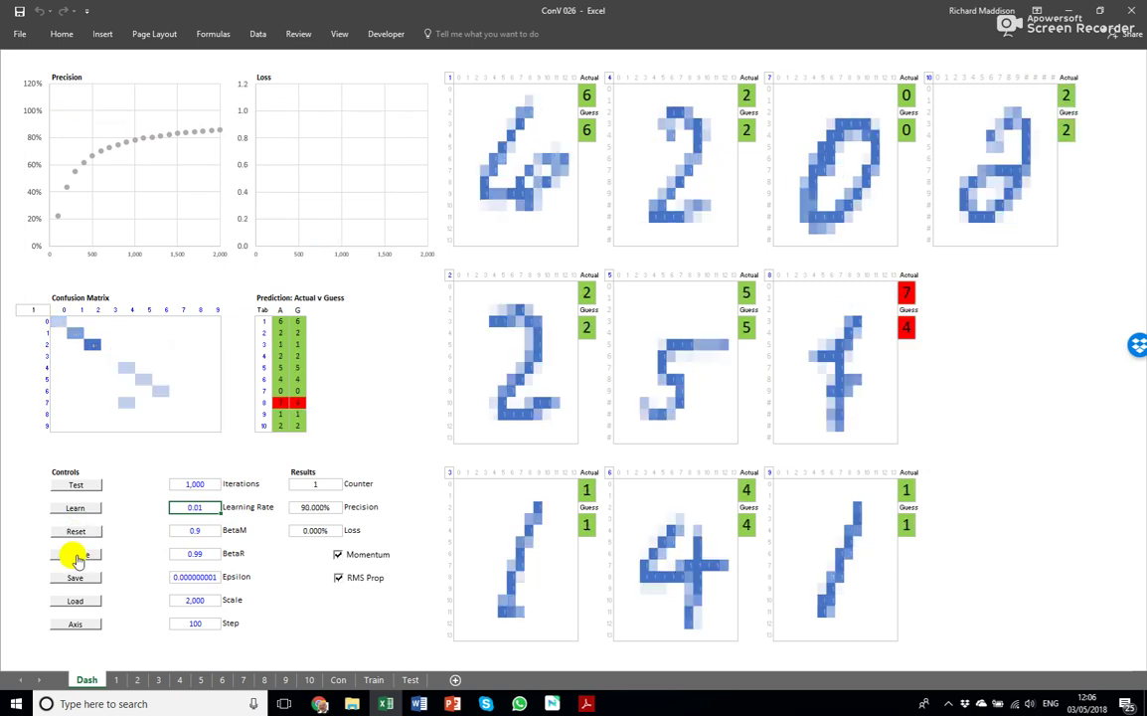
pyautogui.click(77, 555)
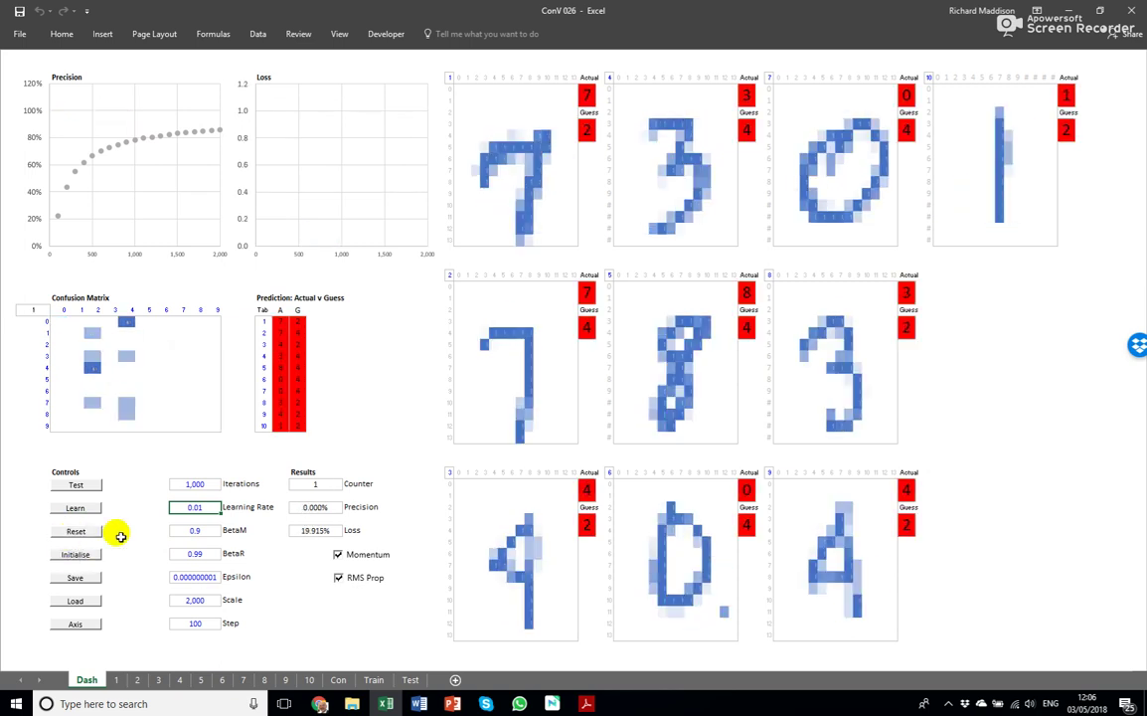
pyautogui.click(76, 509)
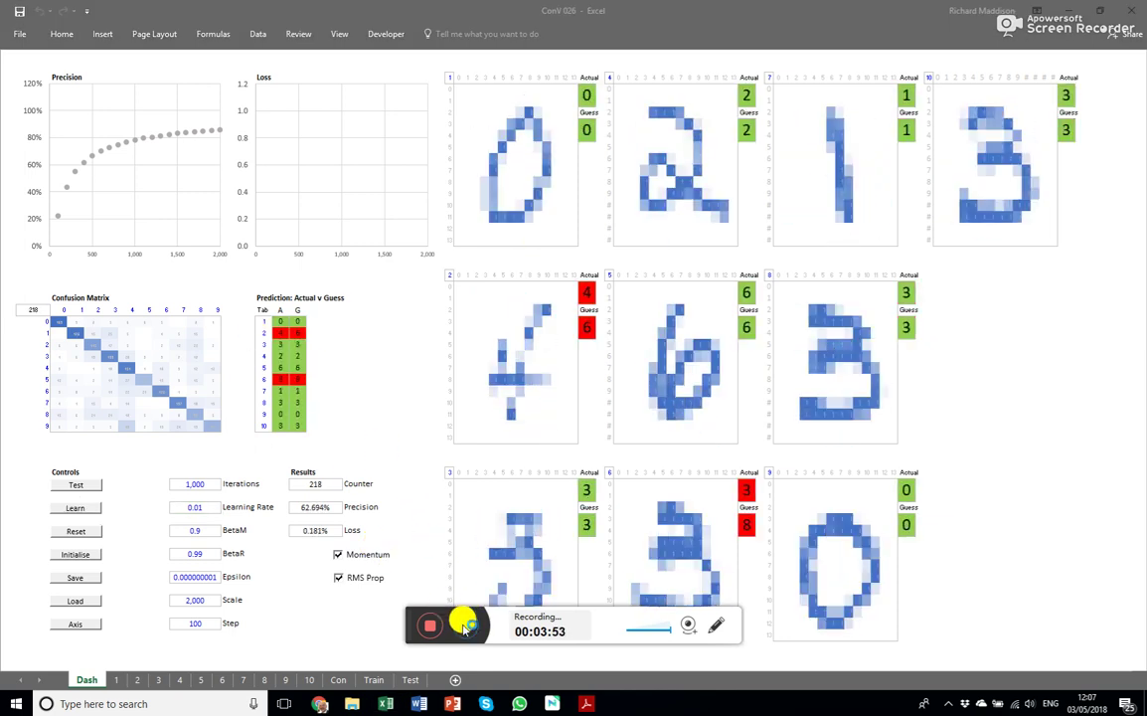
# - After the 1,000 learning iterations finish, start a fresh test run
pyautogui.click(464, 628)
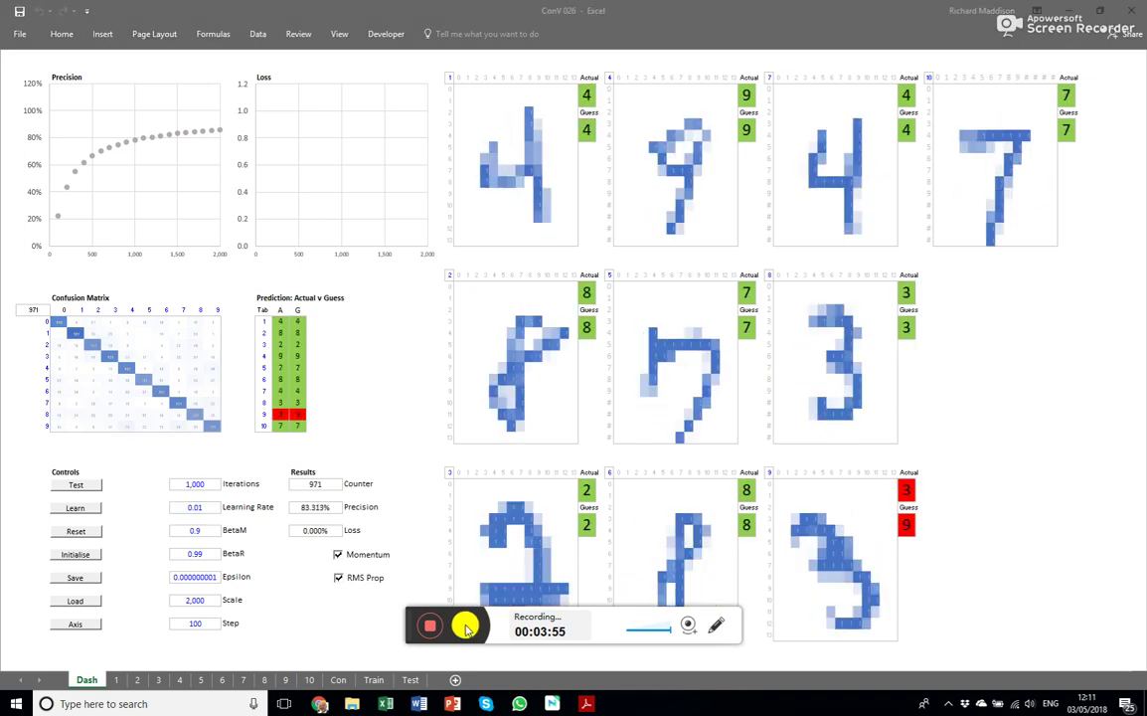
pyautogui.click(453, 616)
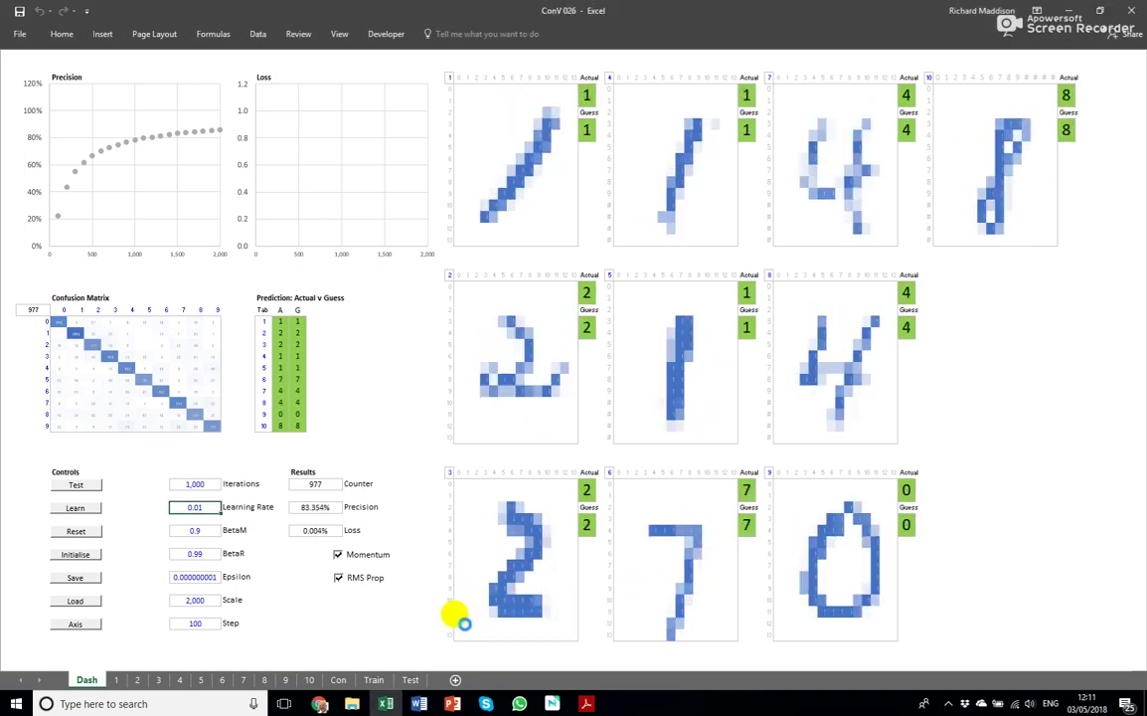
pyautogui.click(333, 509)
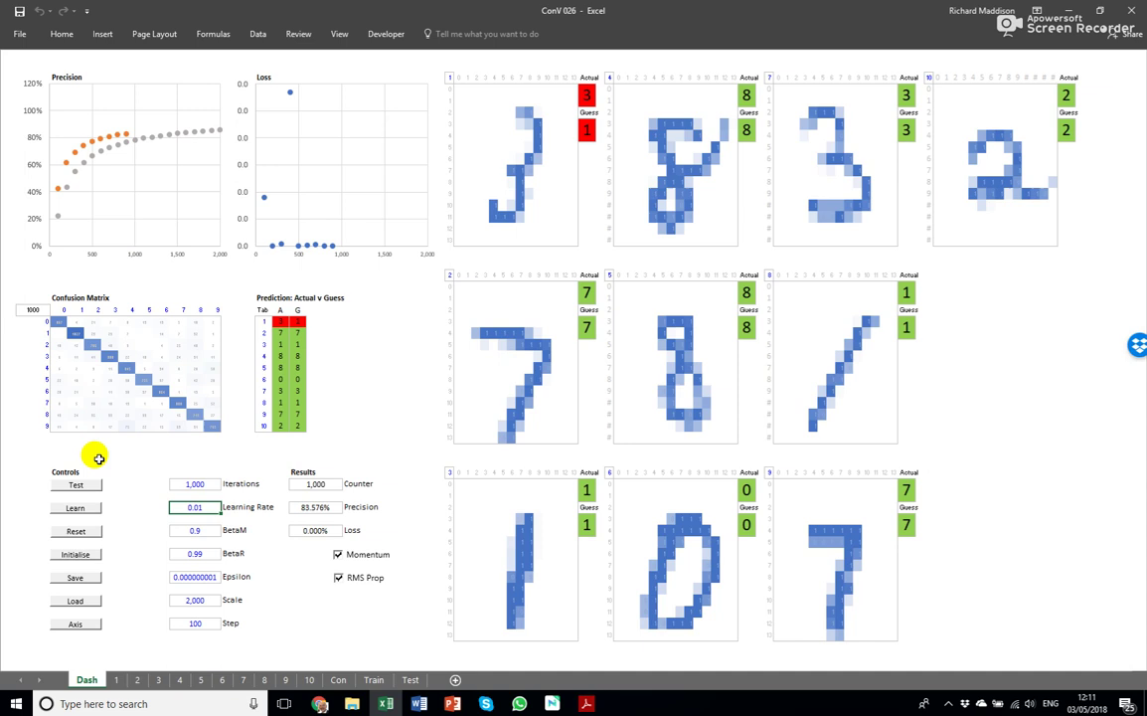
pyautogui.click(85, 535)
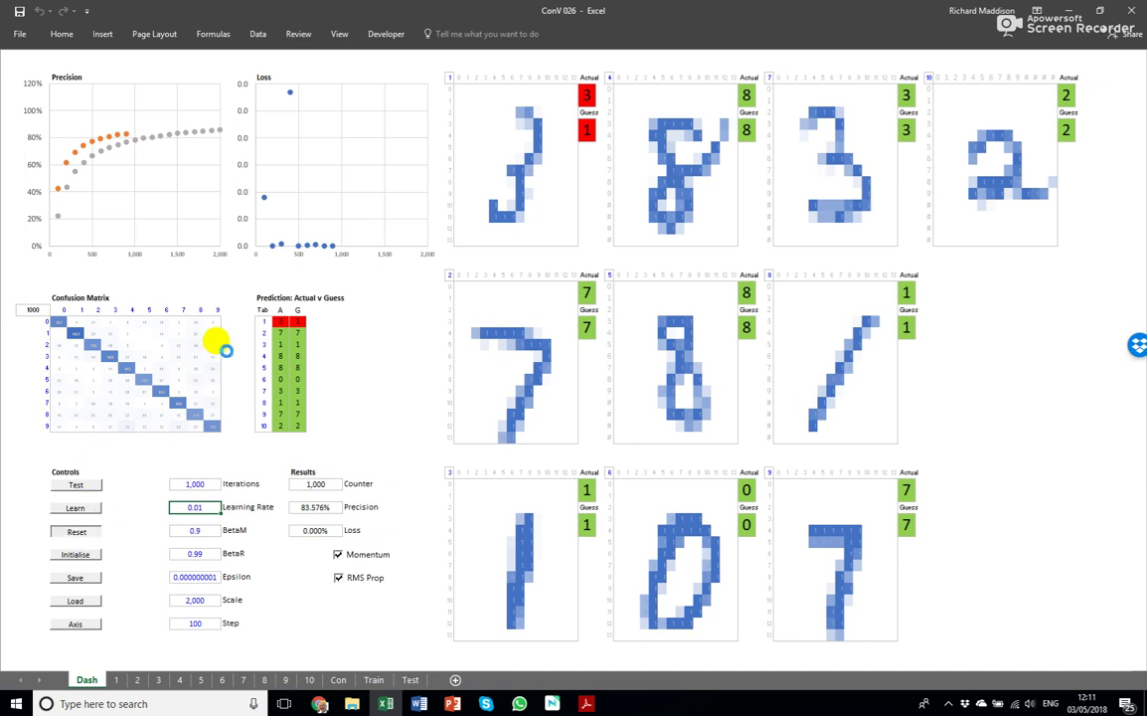
# - Test the retrained network on 1,000 cases, reaching 91.449% precision, then view sheet 1
pyautogui.click(76, 486)
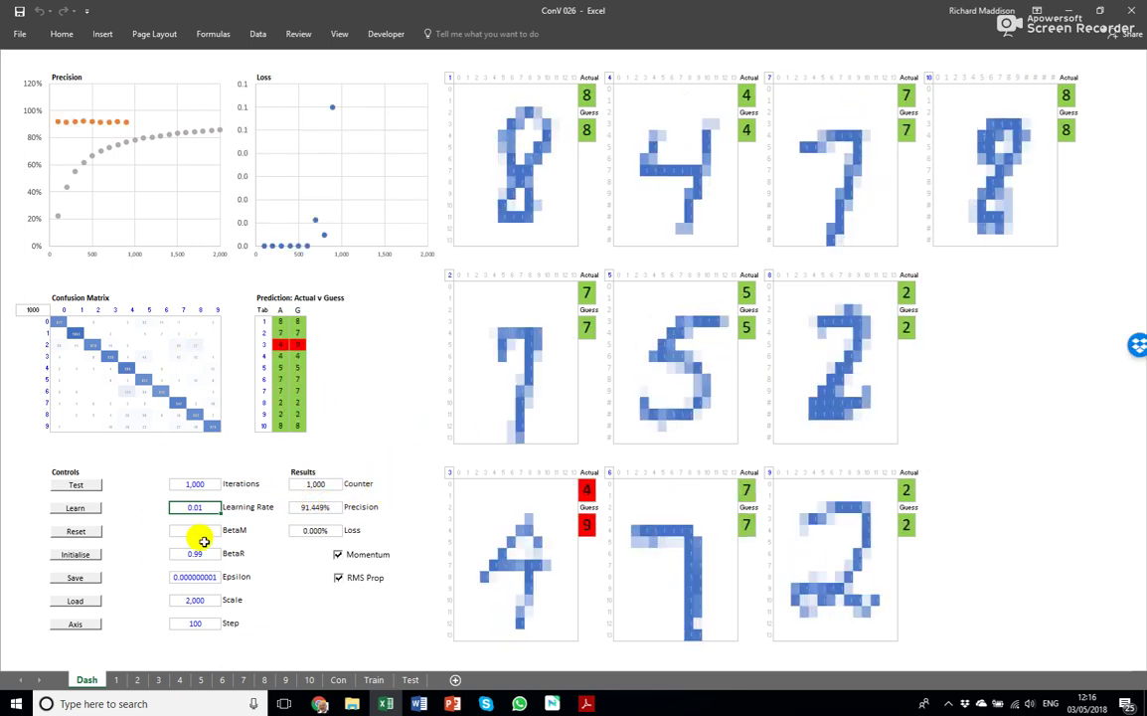
pyautogui.click(117, 680)
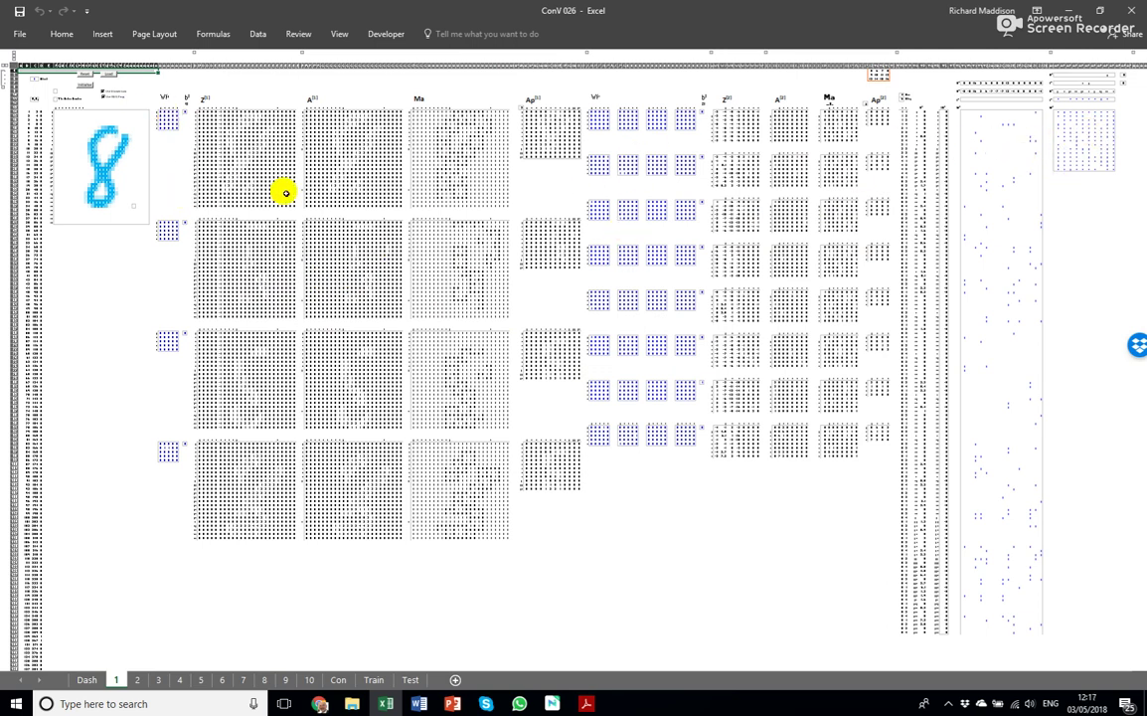
# - Unhide sheet 1's db, dZ, Pad and 180° Flip columns and trace a gradient cell's precedents
pyautogui.click(15, 60)
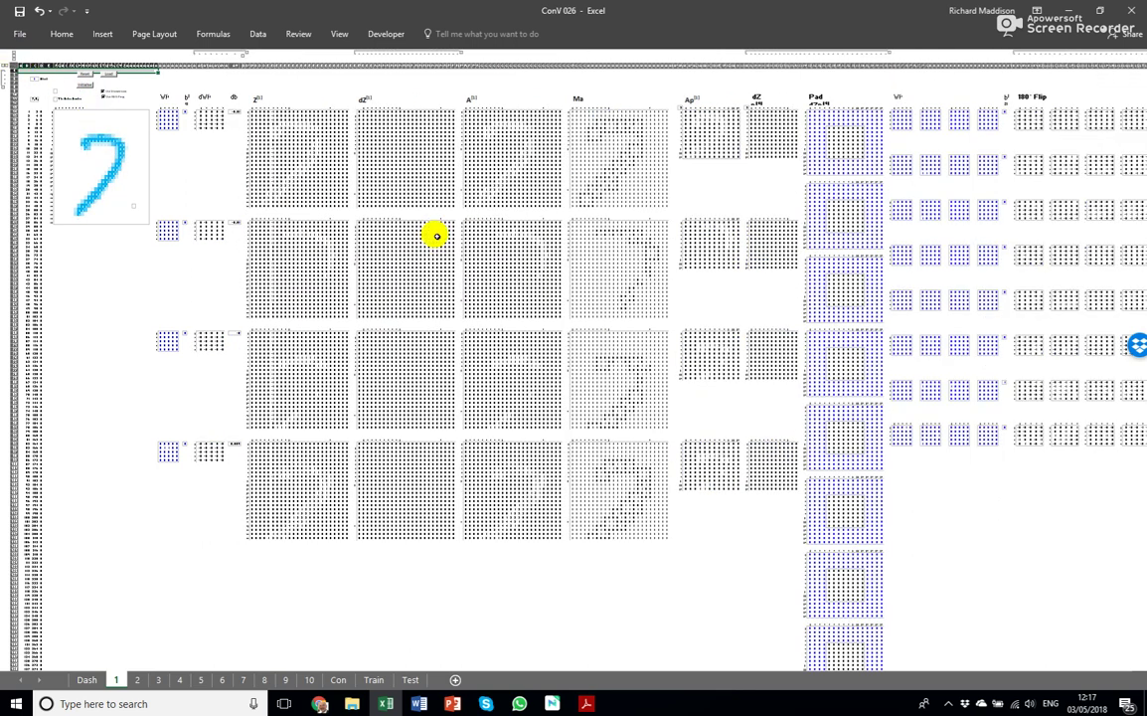
pyautogui.click(211, 124)
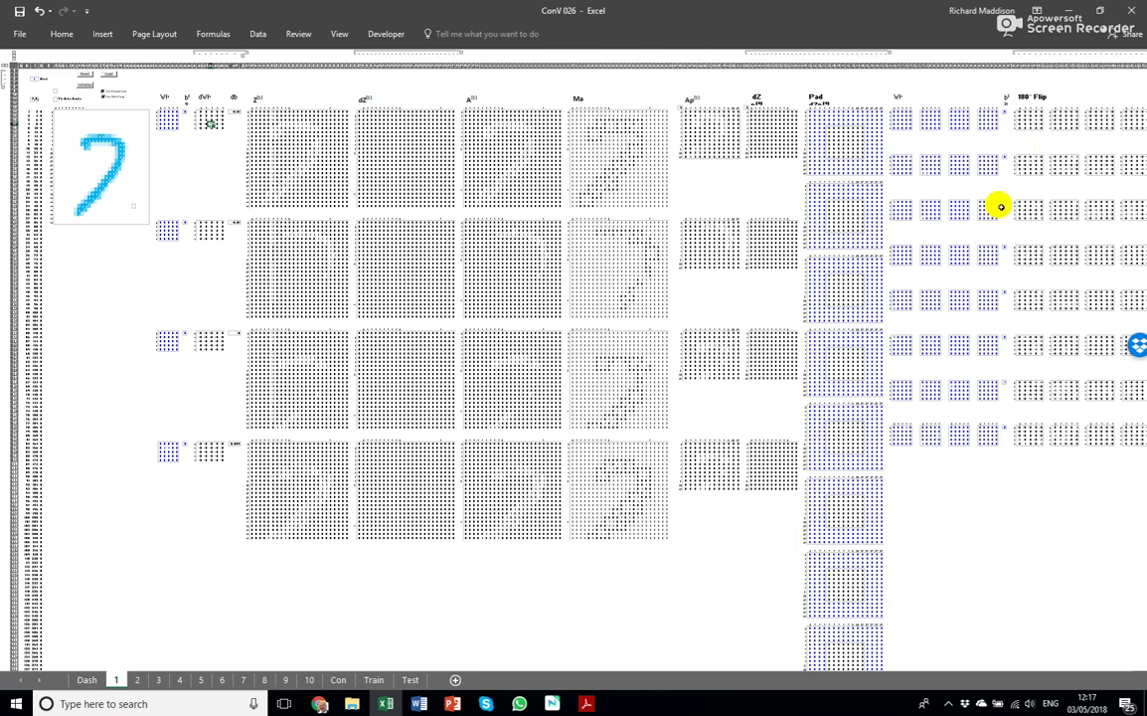
pyautogui.moveTo(1074, 559); pyautogui.dragTo(1133, 553)
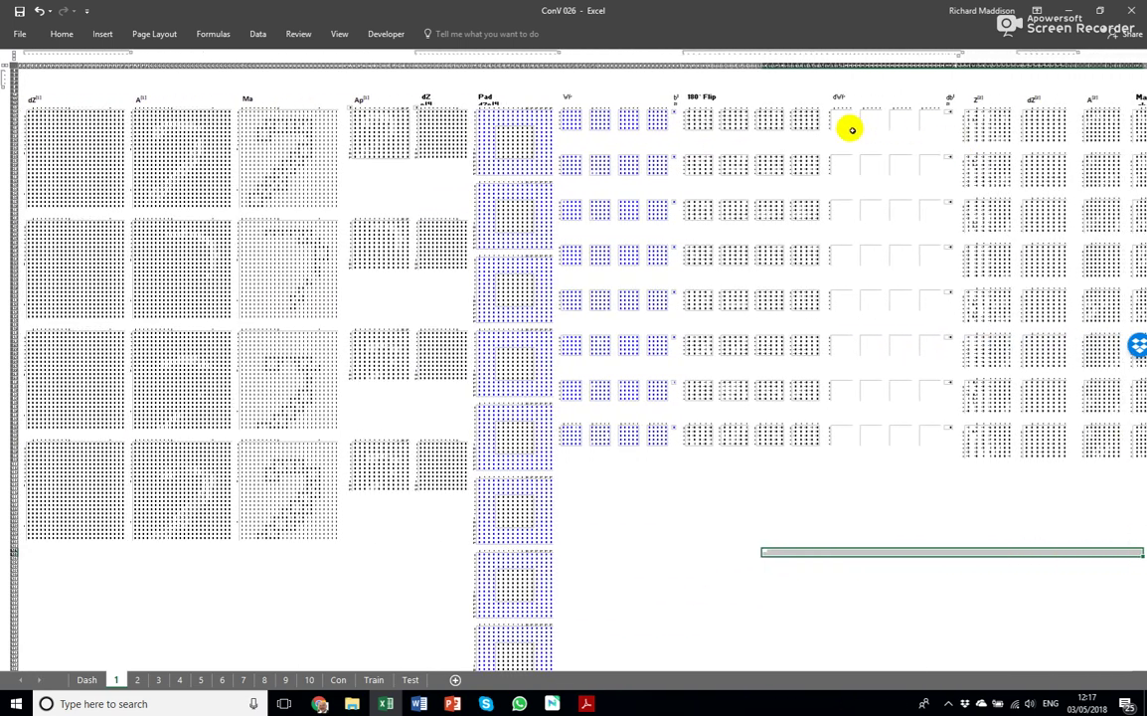
pyautogui.click(841, 122)
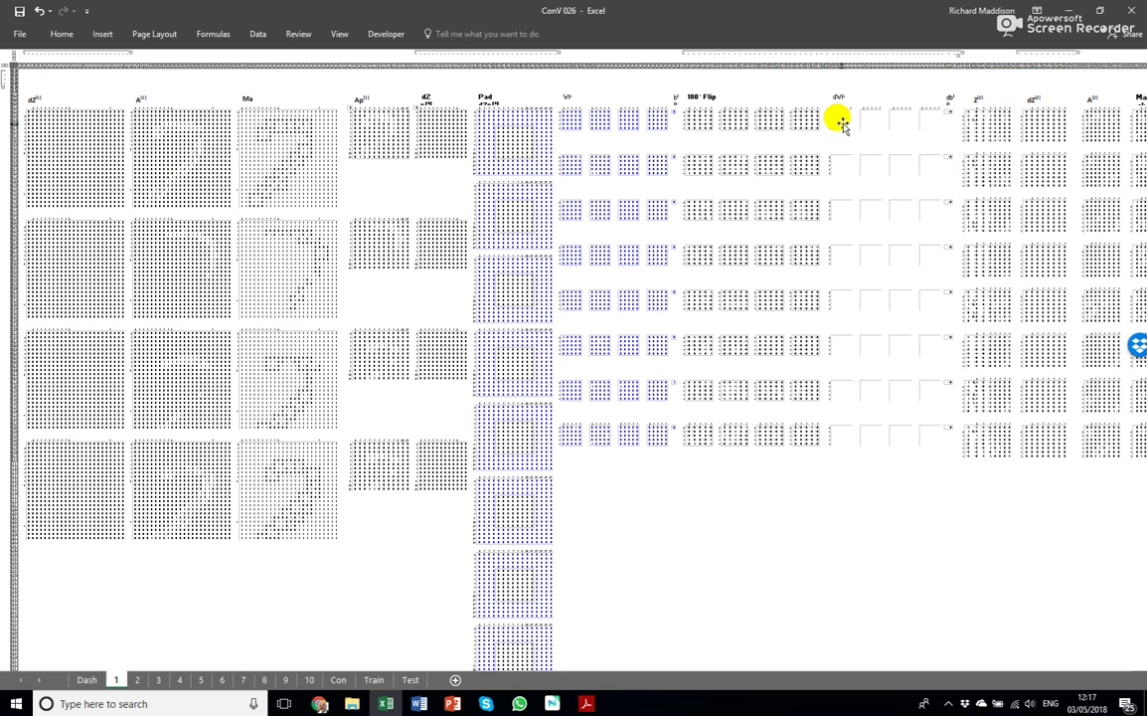
pyautogui.hotkey('alt', 'm')
pyautogui.press('p')
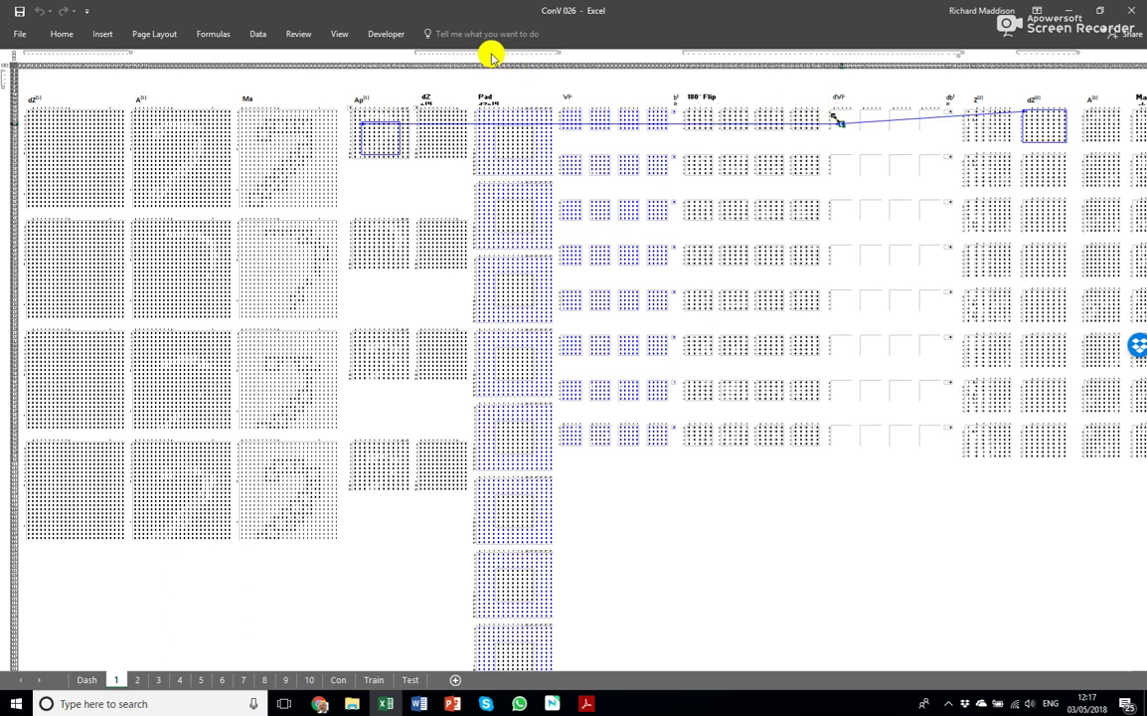
# - Restore the formula bar and enlarge it to show LZ17's full gradient formula
pyautogui.hotkey('ctrl', 'shift', 'F1')
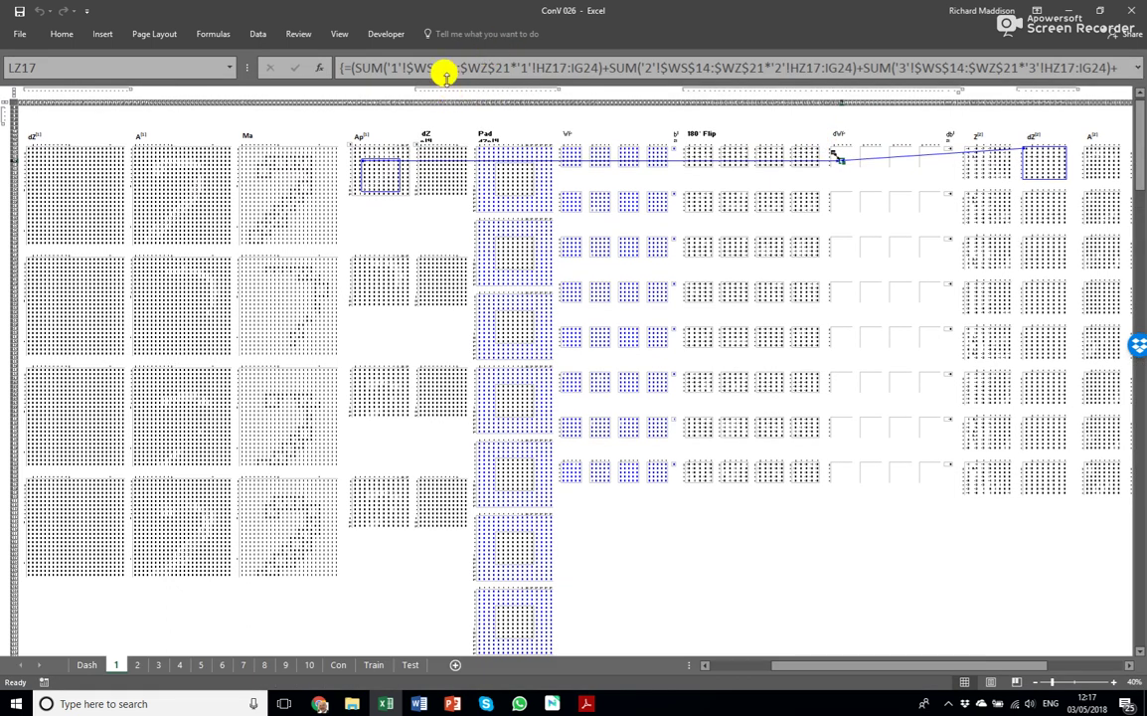
pyautogui.moveTo(447, 74); pyautogui.dragTo(448, 142)
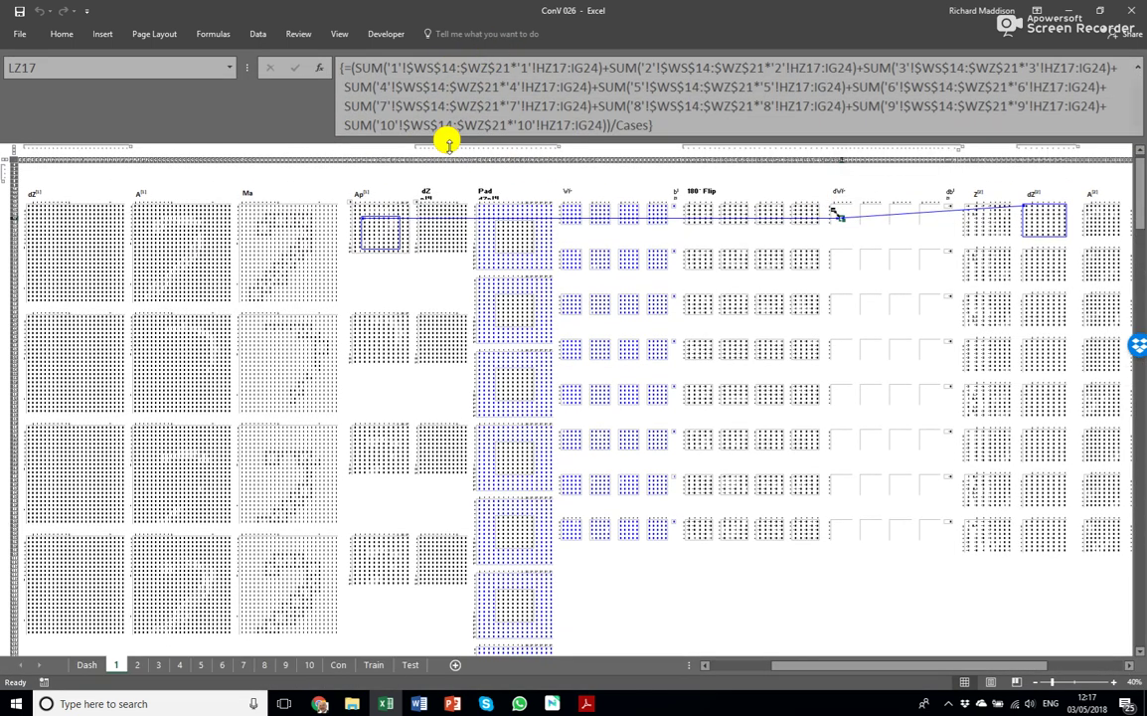
pyautogui.click(661, 118)
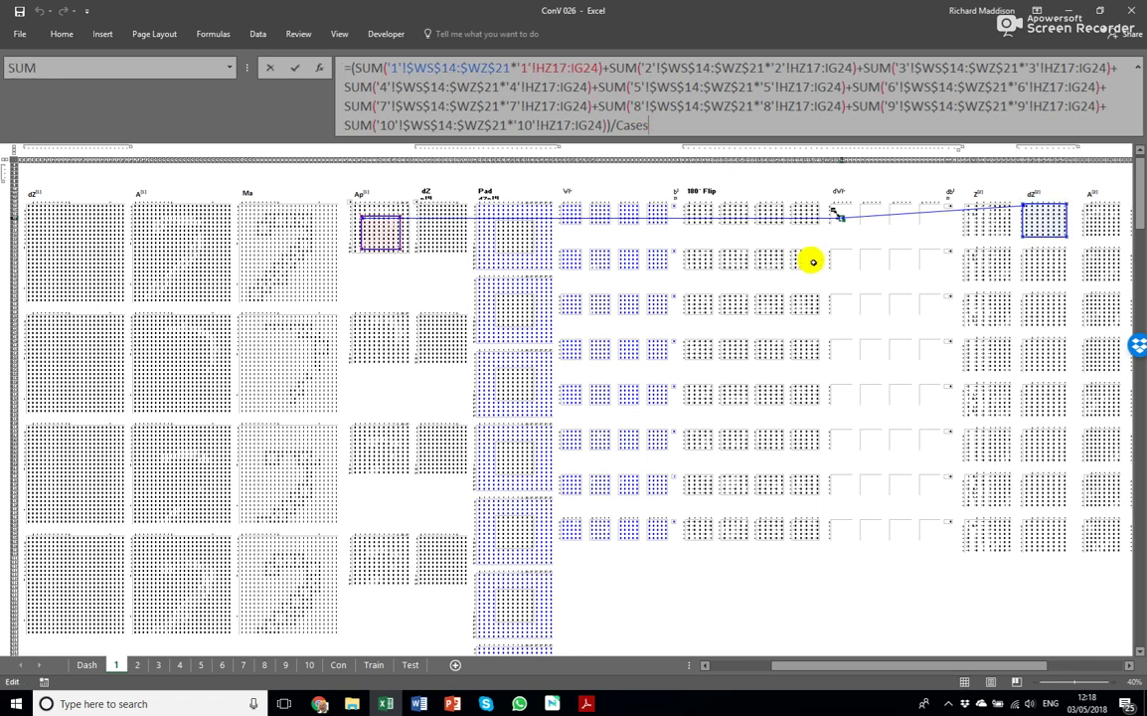
pyautogui.moveTo(876, 664); pyautogui.dragTo(919, 666)
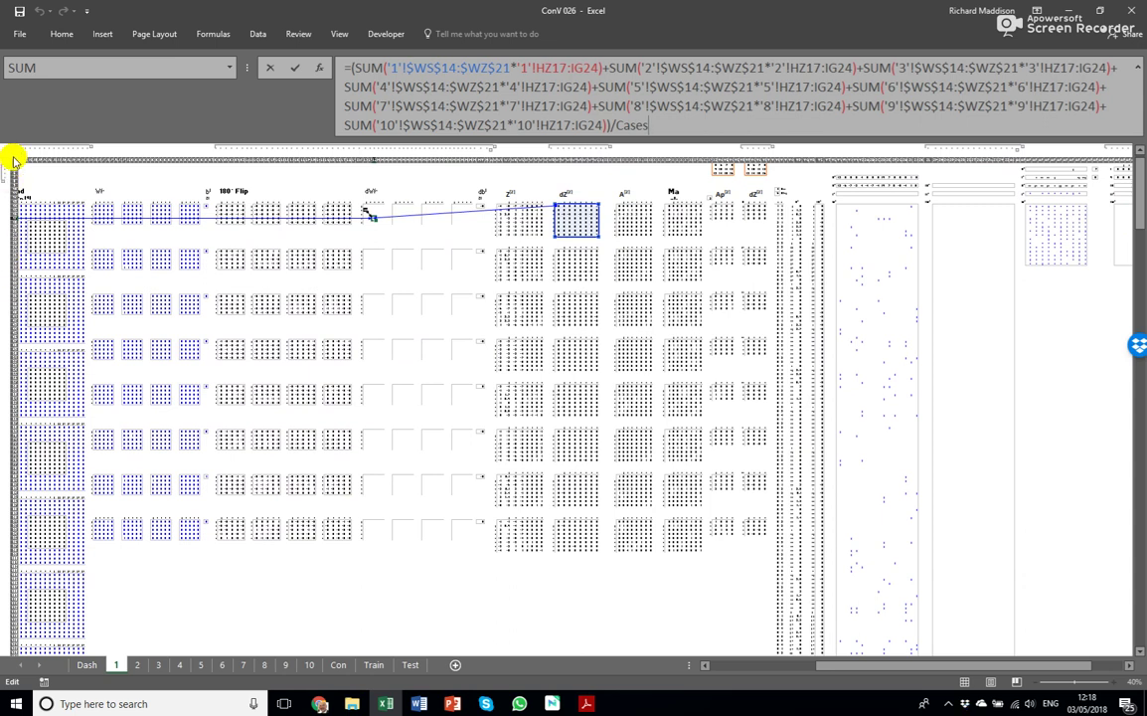
# - Review sheet 1's Update, Momentum and RMS Prop blocks, then return to the Dash sheet
pyautogui.click(100, 192)
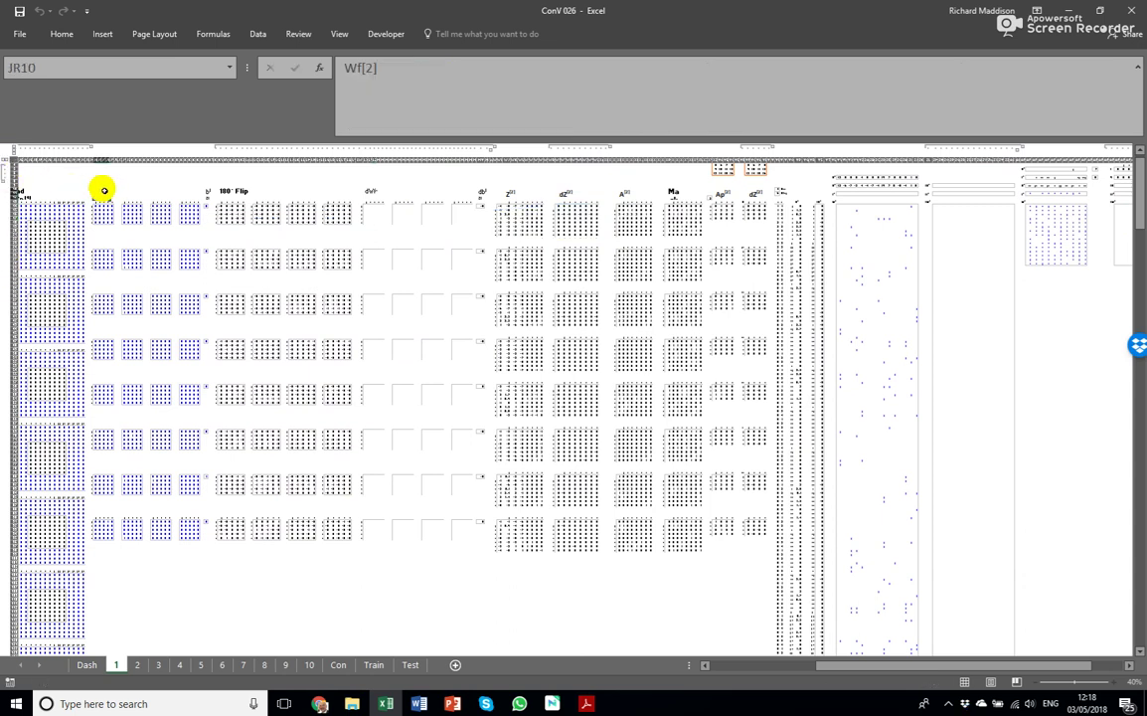
pyautogui.hscroll(5, 248, 243)
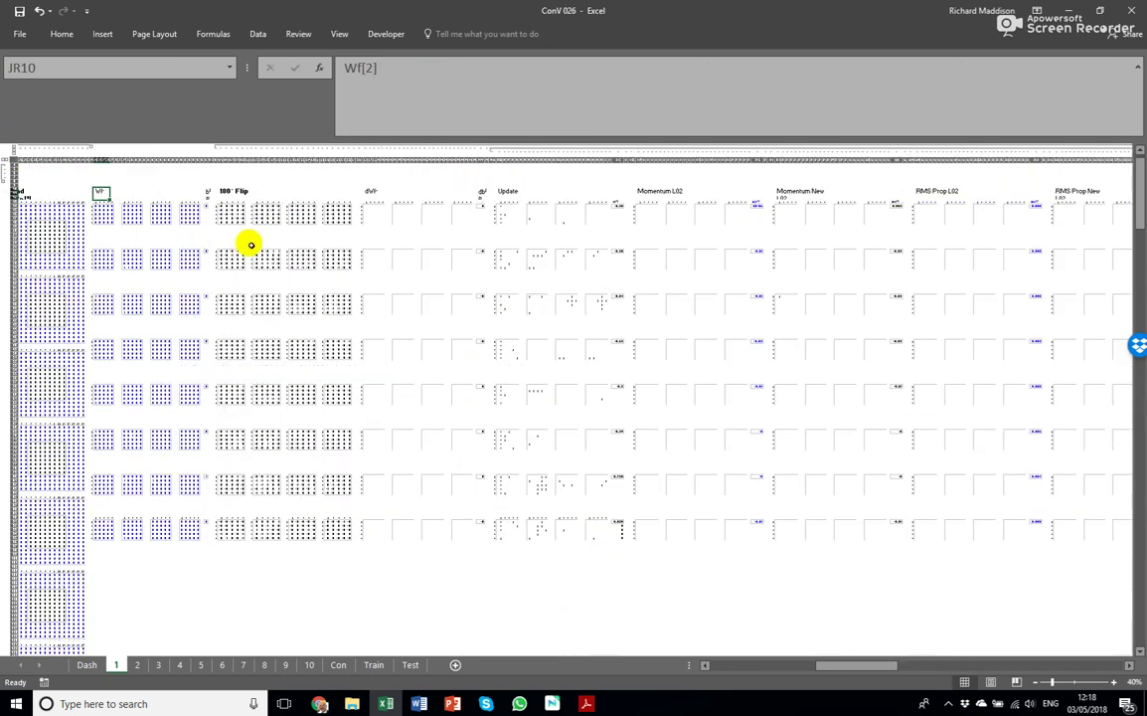
pyautogui.moveTo(829, 665); pyautogui.dragTo(708, 662)
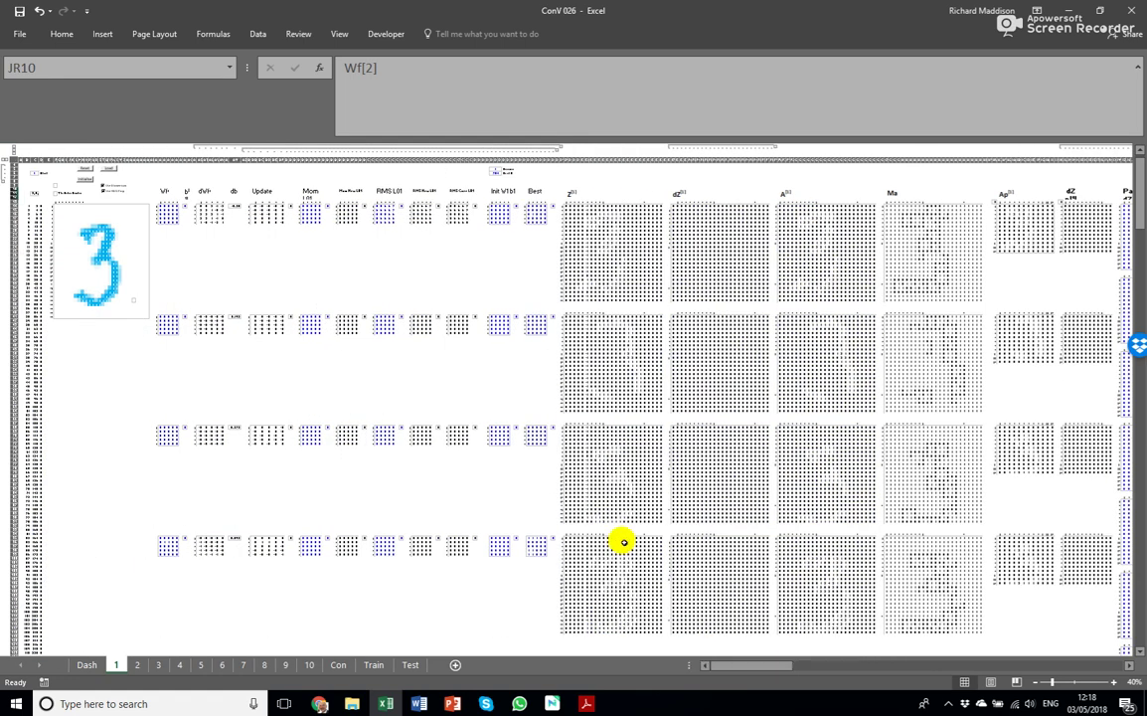
pyautogui.scroll(-1, 263, 256)
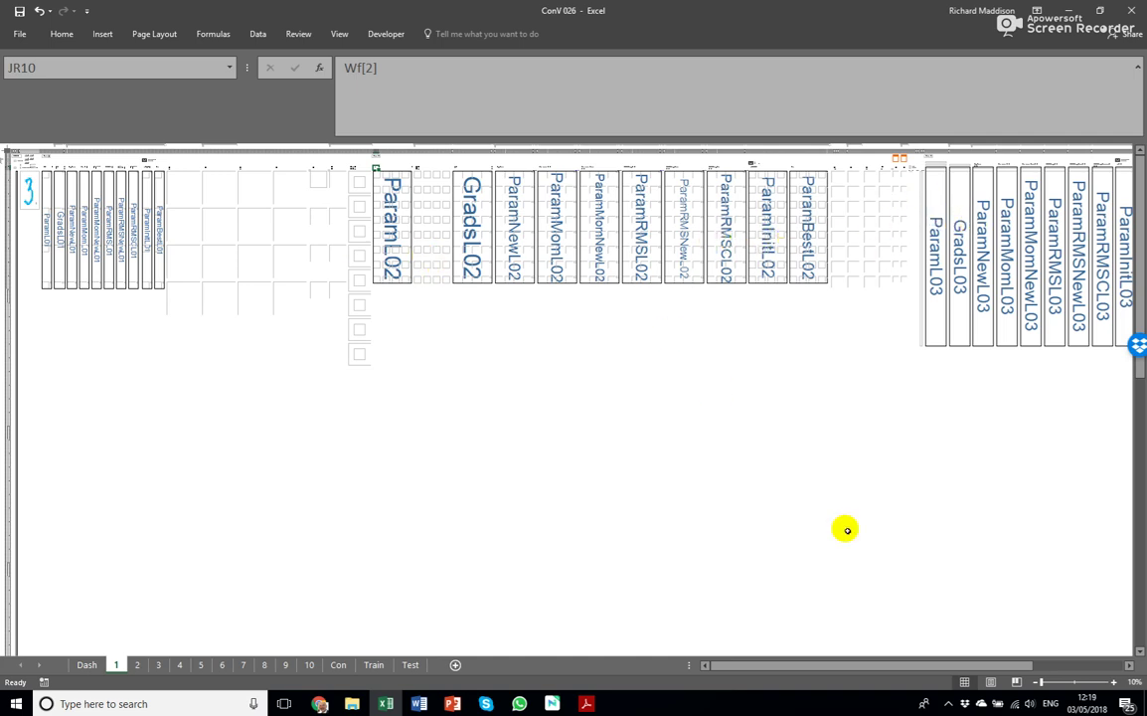
pyautogui.moveTo(771, 663); pyautogui.dragTo(746, 666)
pyautogui.click(87, 664)
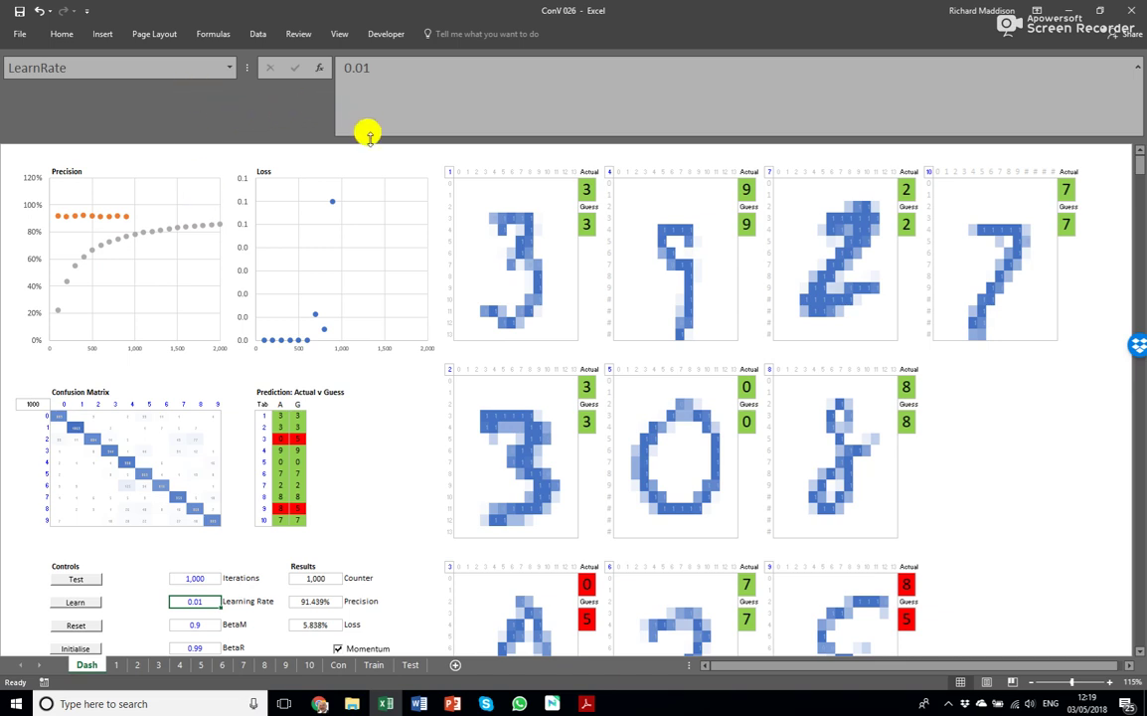
# - Shrink the formula bar back to one line and select cell R2 on the dashboard
pyautogui.moveTo(371, 131); pyautogui.dragTo(360, 78)
pyautogui.click(301, 100)
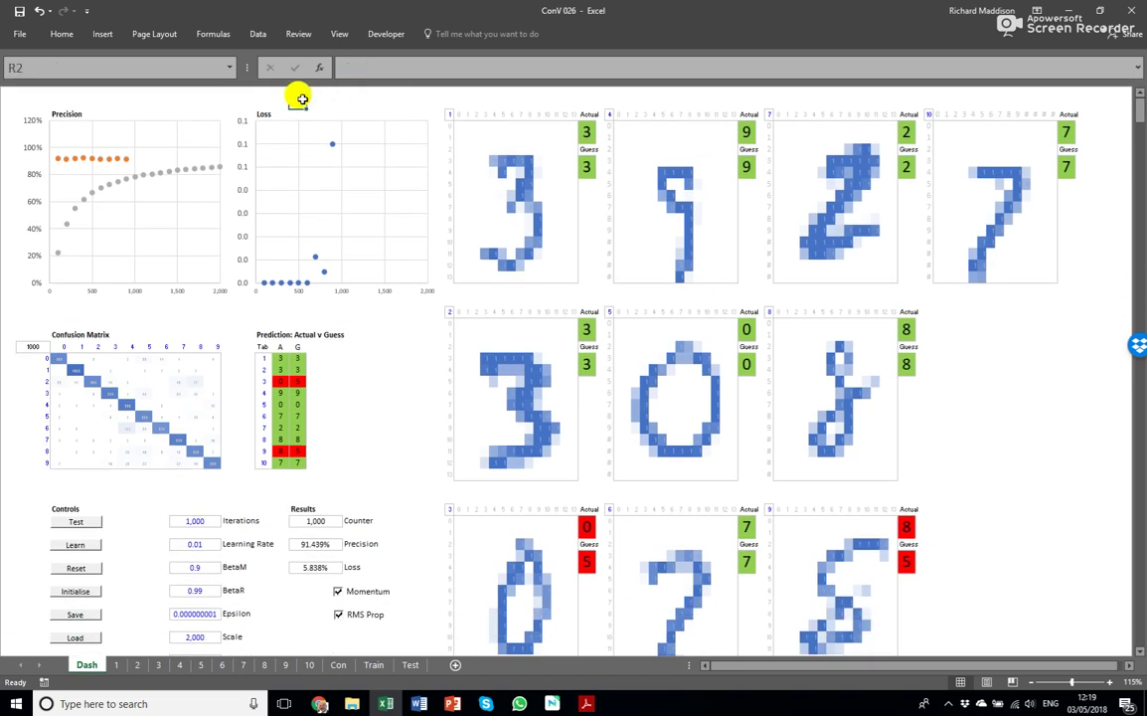